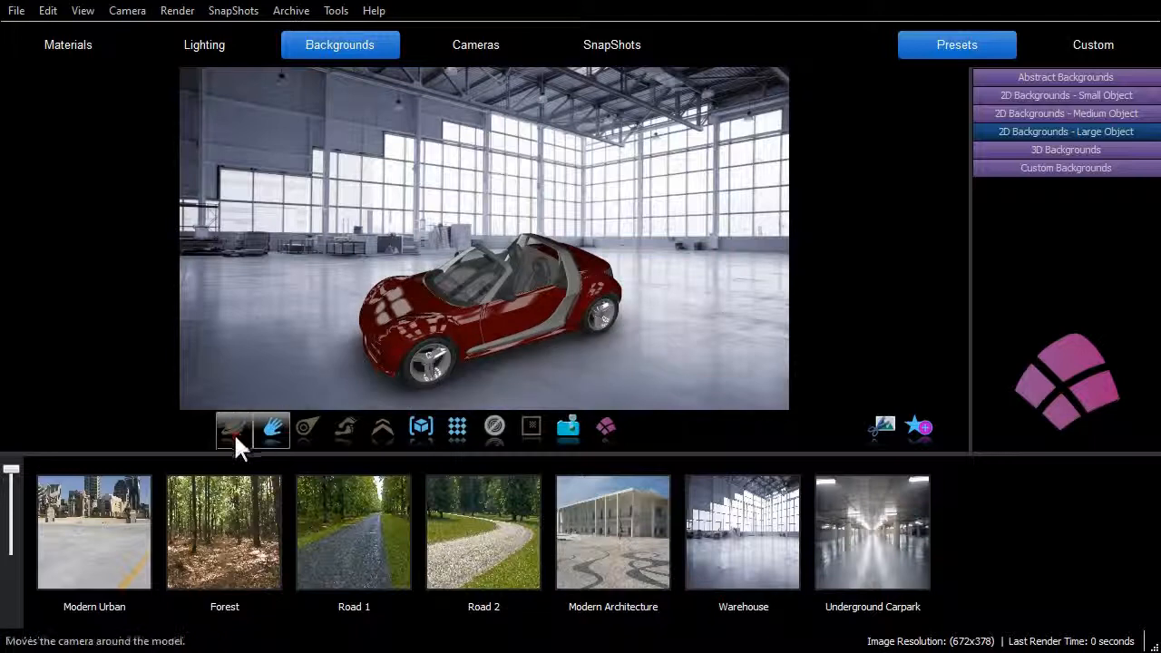
- Orbit the camera to a lower front view of the red roadster in the warehouse and take a SnapShot of the scene
left_click(234, 427)
mouse_move(429, 348)
left_mouse_down()
mouse_move(459, 331)
mouse_move(426, 358)
left_mouse_up()
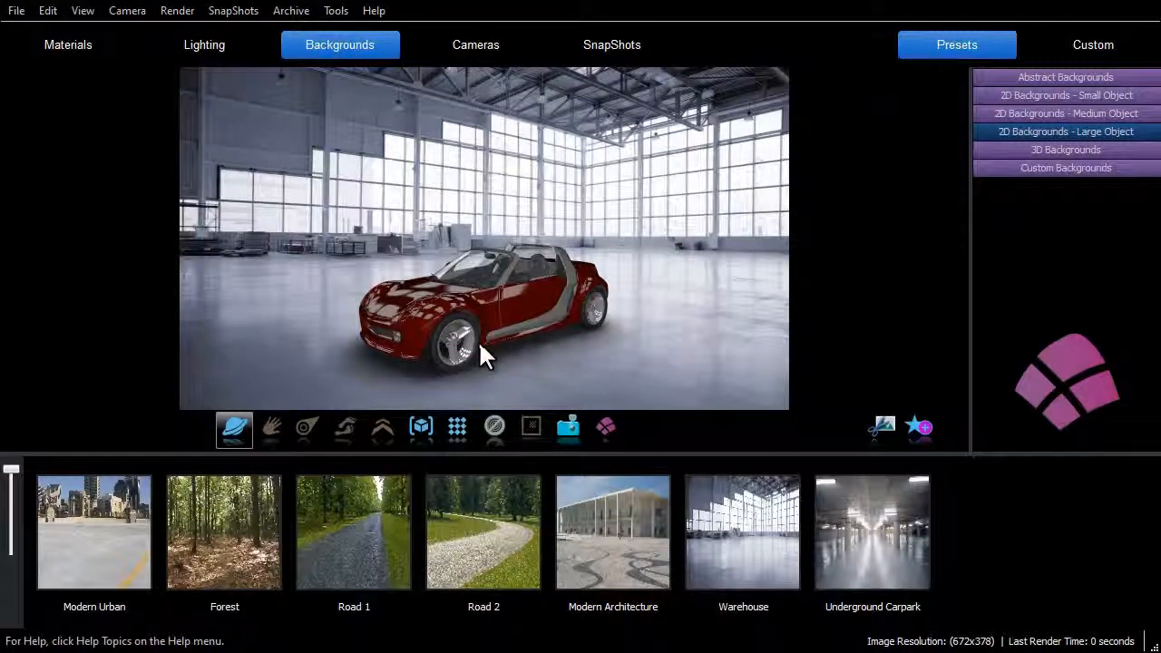
left_click(576, 433)
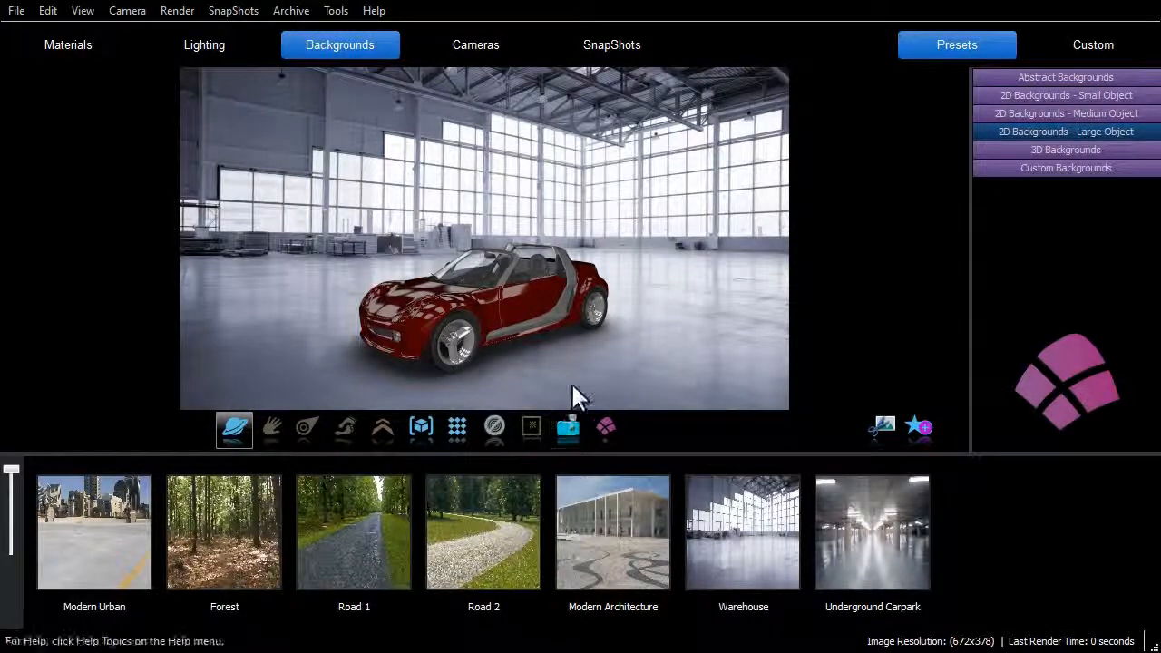
- Apply the saved roadster1023 SnapShot to the current scene
left_click(611, 50)
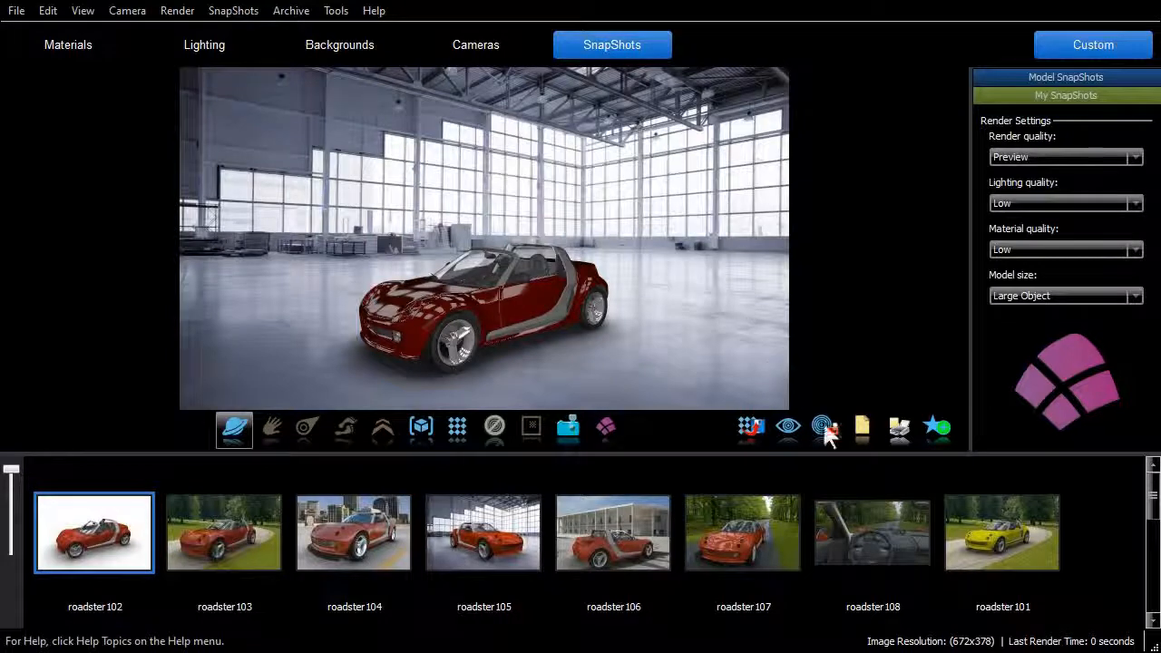
left_click_drag(1153, 494, 1155, 599)
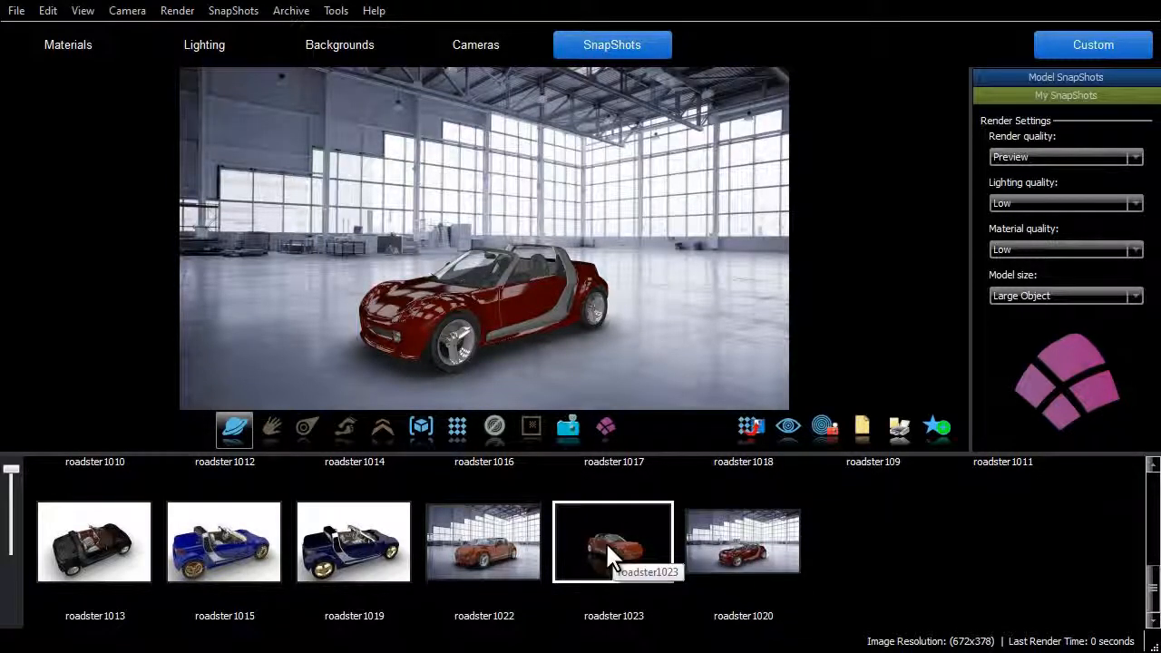
left_click_drag(608, 555, 499, 302)
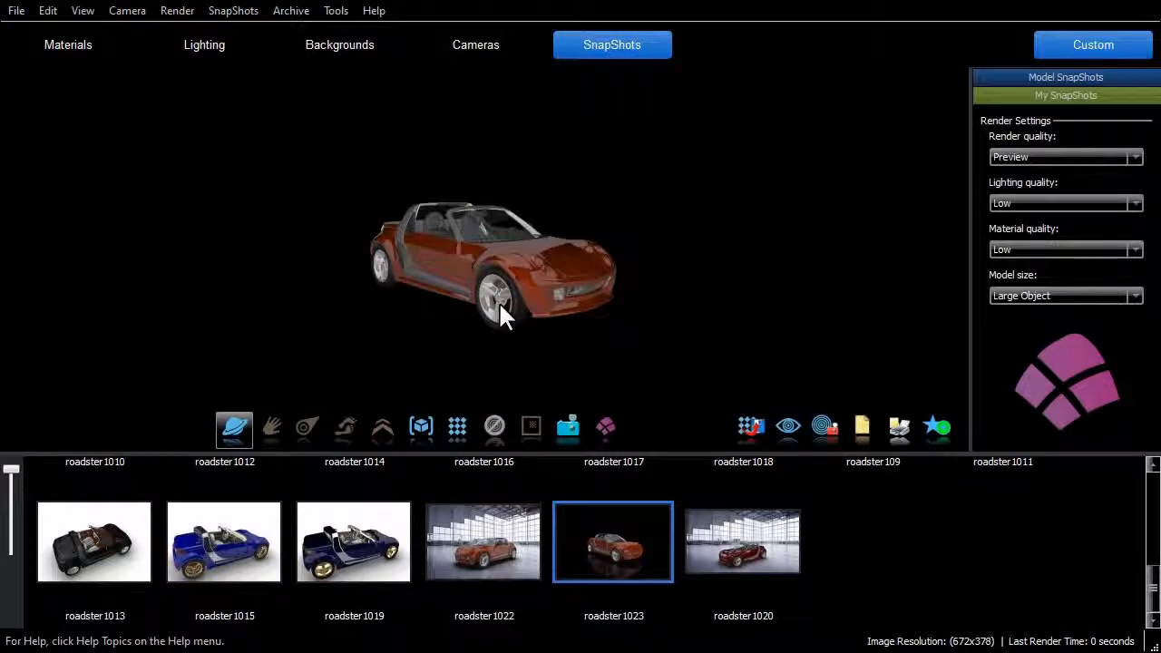
left_click(457, 423)
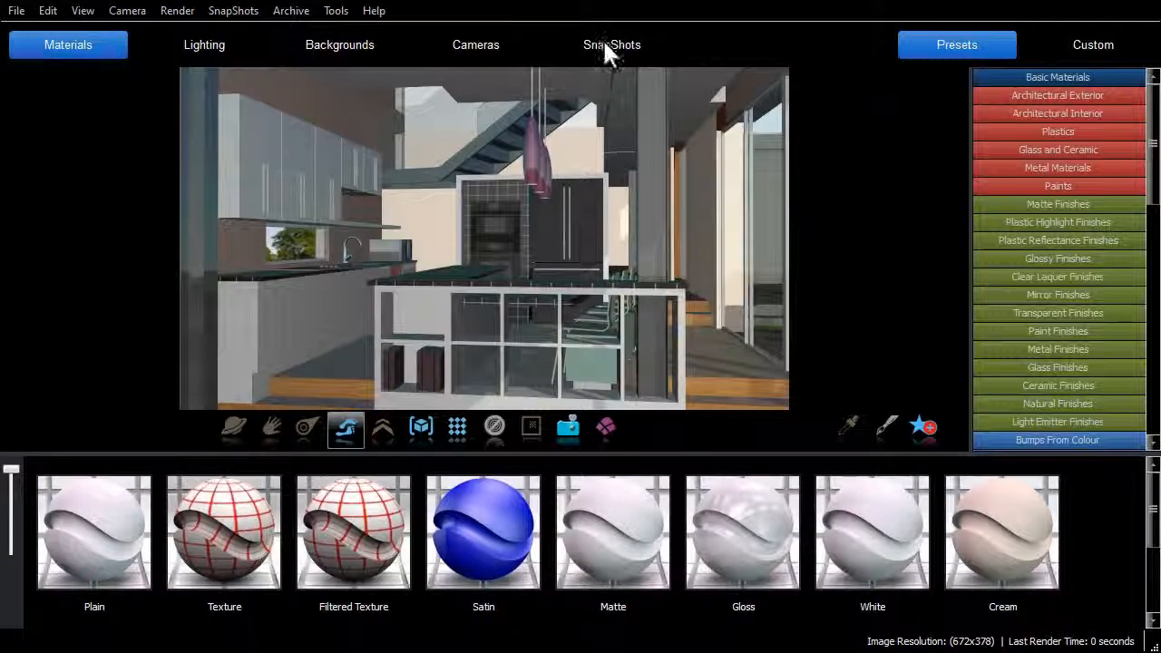
- Open batch rendering of the kitchen model's SnapShots and exclude several SnapShots from the render list
left_click(603, 41)
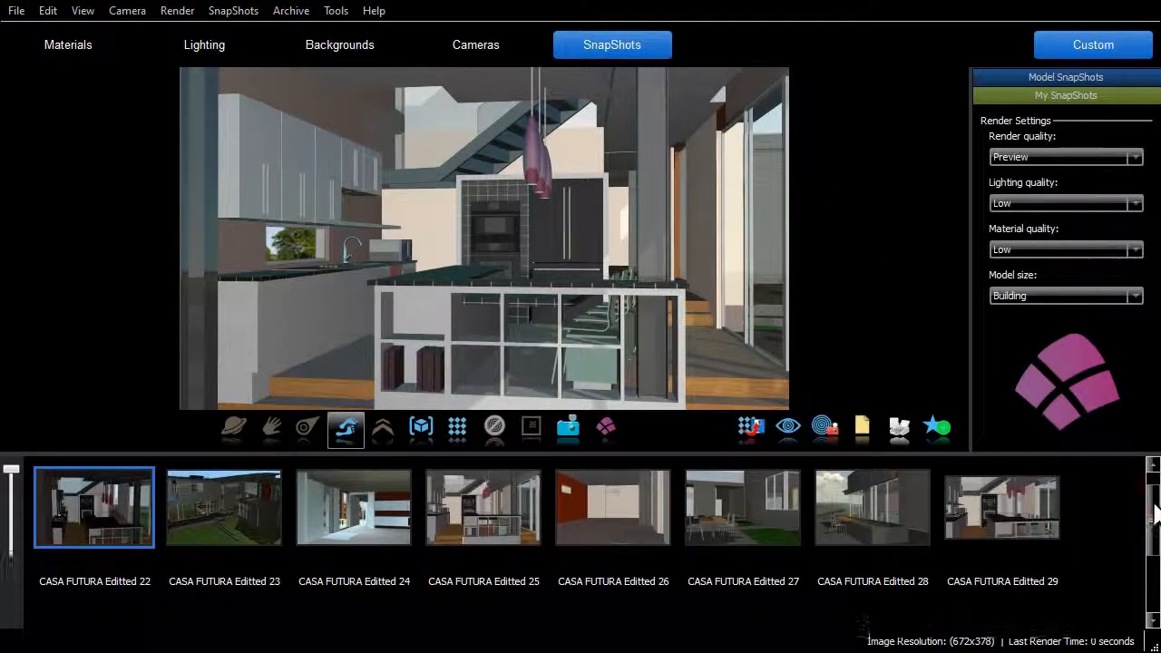
mouse_move(1154, 494)
left_mouse_down()
mouse_move(1153, 573)
mouse_move(1154, 495)
left_mouse_up()
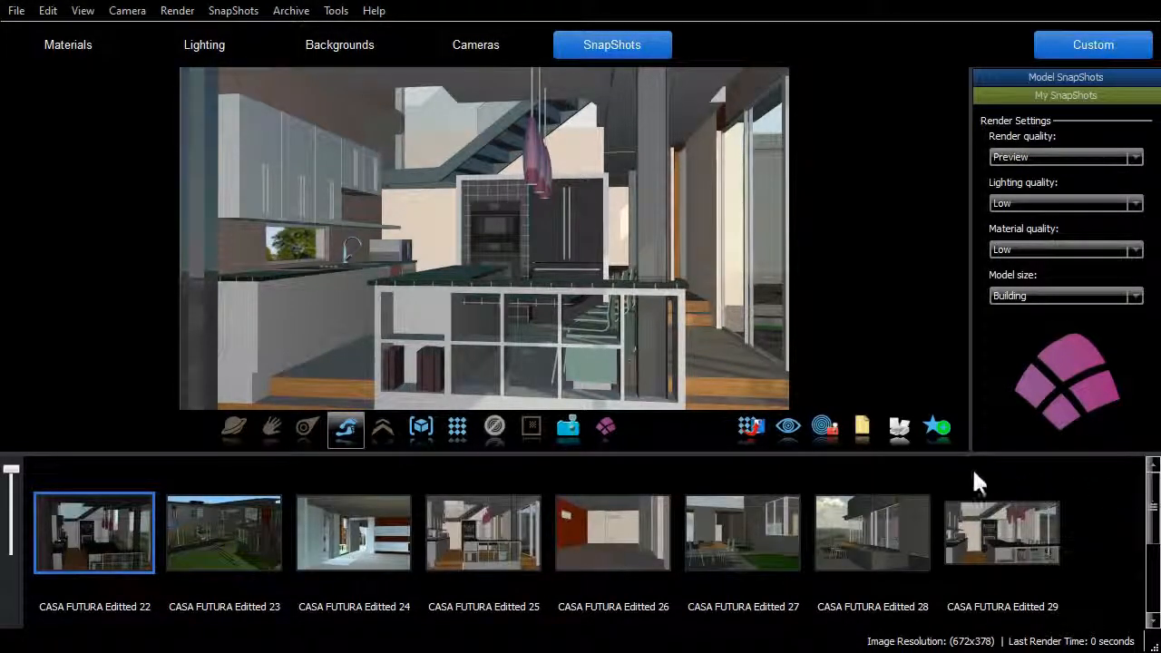
left_click(823, 425)
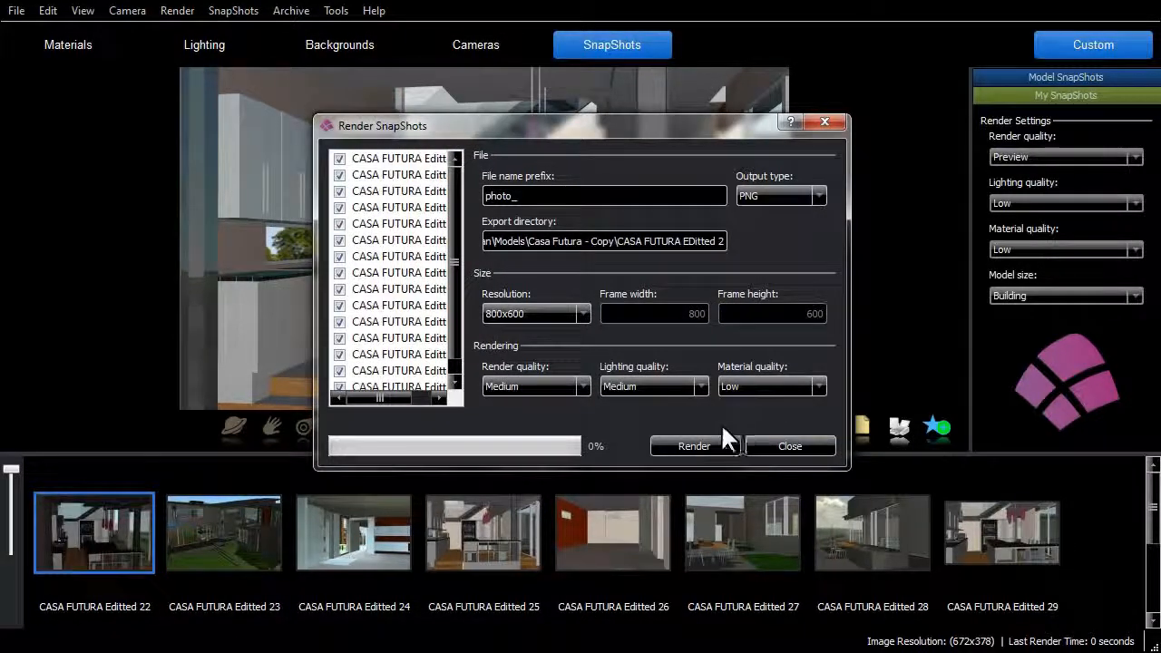
mouse_move(380, 396)
left_mouse_down()
mouse_move(407, 397)
mouse_move(377, 398)
left_mouse_up()
left_click(340, 370)
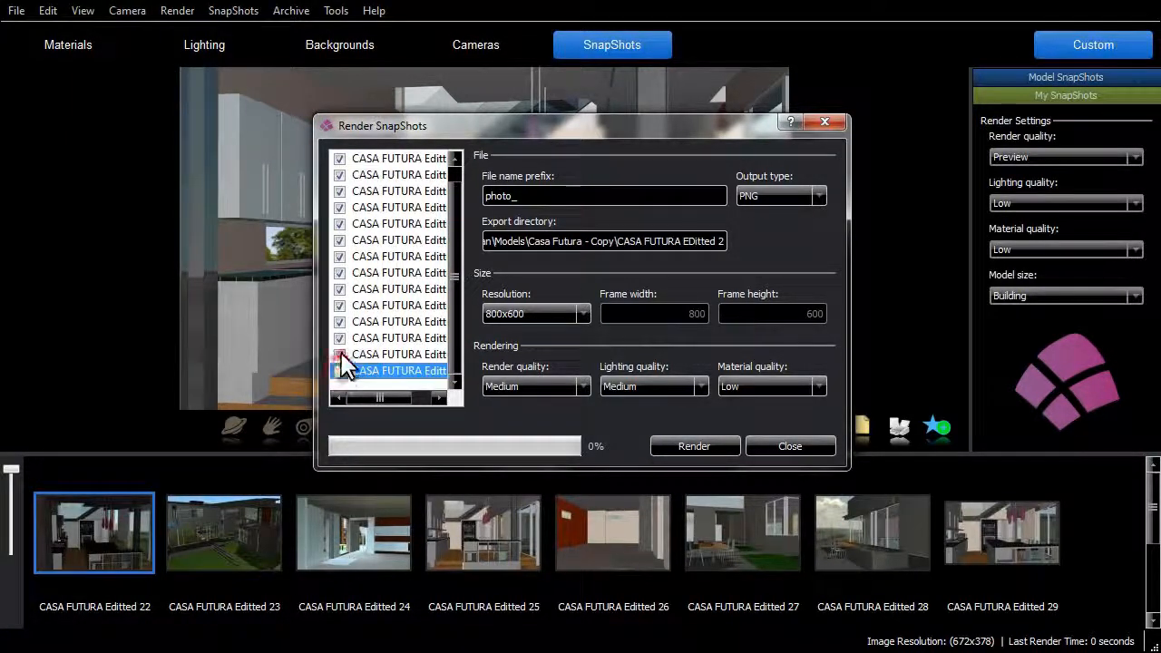
left_click(341, 355)
left_click(340, 338)
left_click(339, 273)
left_click(339, 257)
left_click_drag(454, 280, 452, 265)
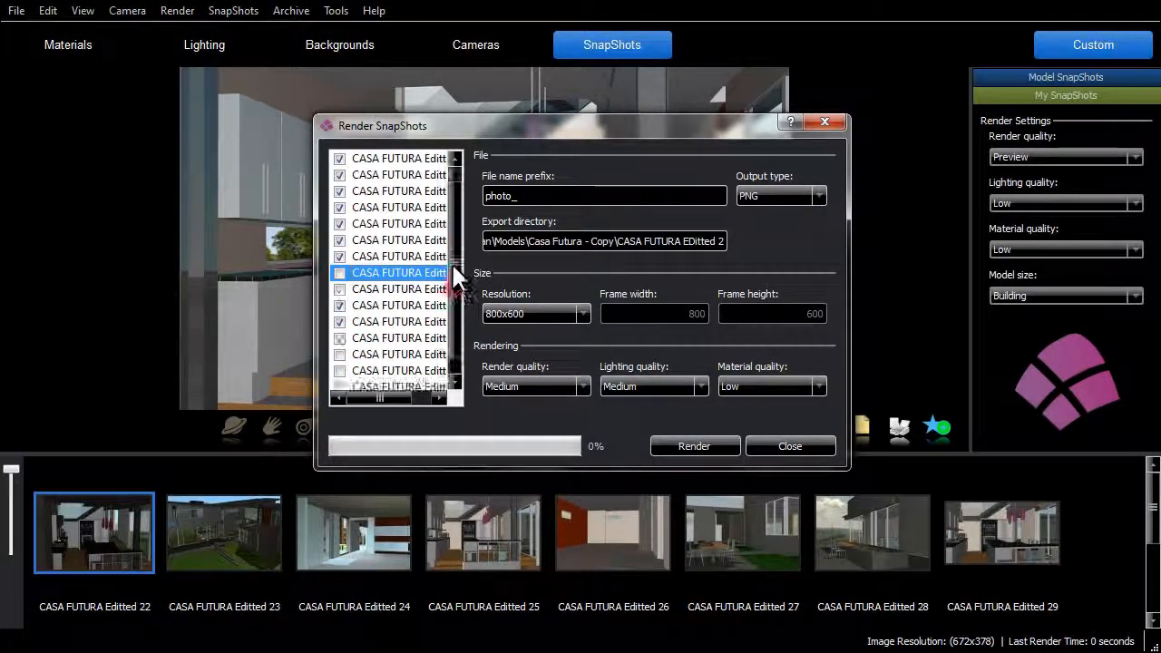
- Choose 800x600 resolution and Medium material quality for the SnapShot batch render
left_click(583, 315)
left_click(556, 342)
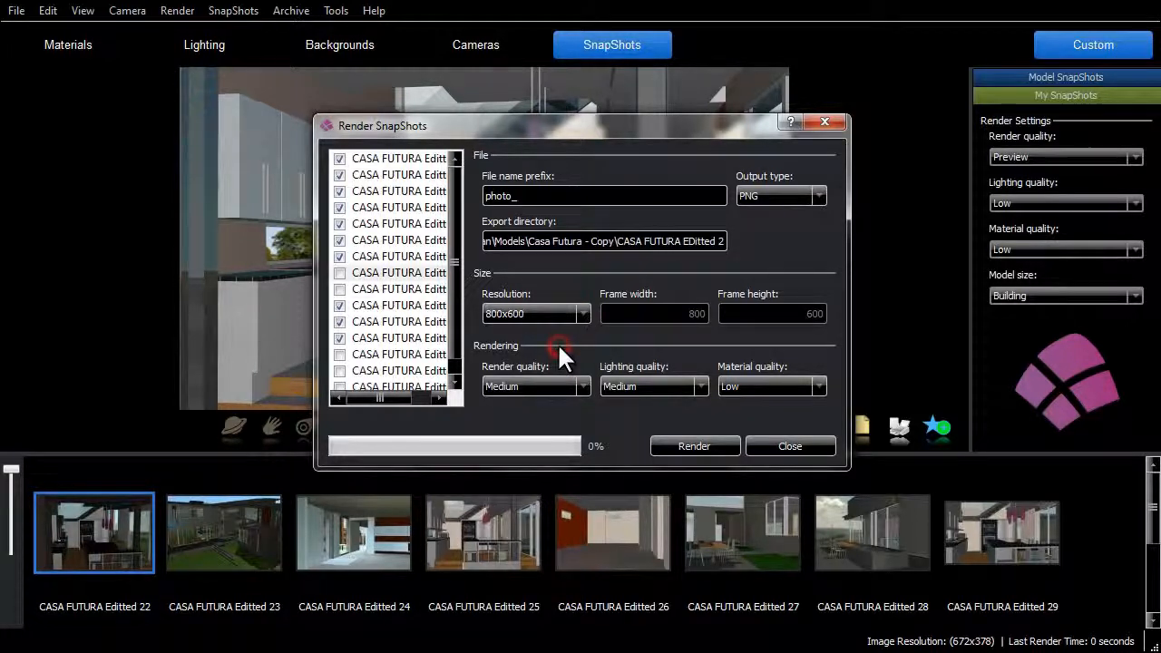
left_click(809, 387)
left_click(775, 410)
- Run the SnapShot batch render, close the dialog and open the CASA FUTURA Editted 22 SnapShot
left_click(694, 445)
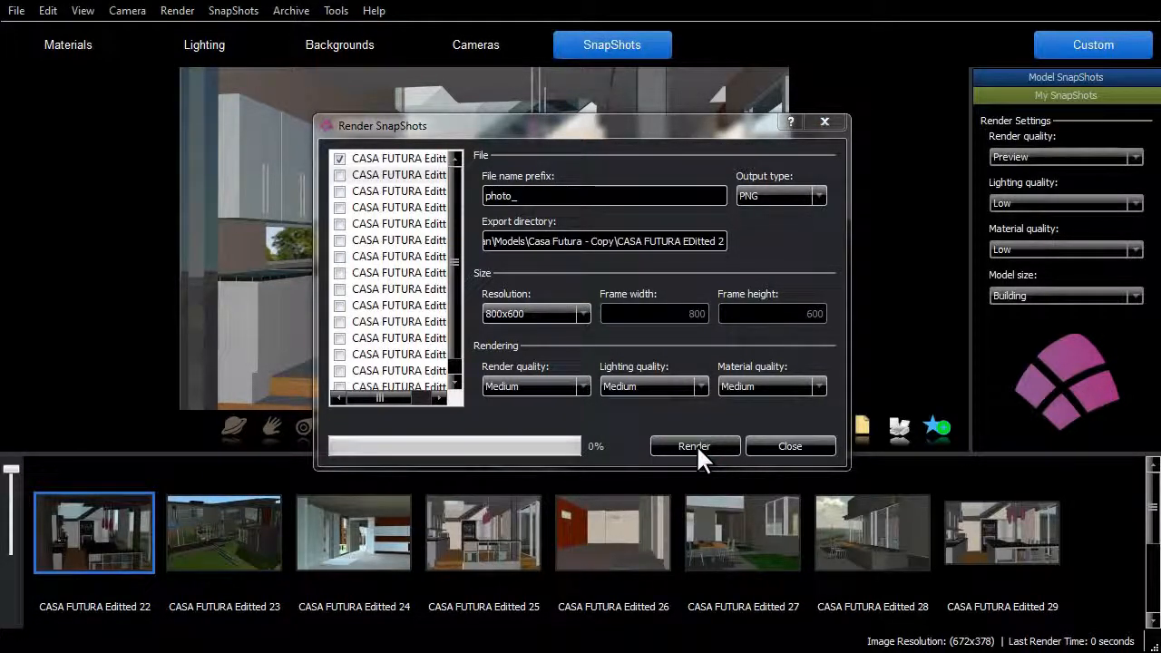
left_click(788, 446)
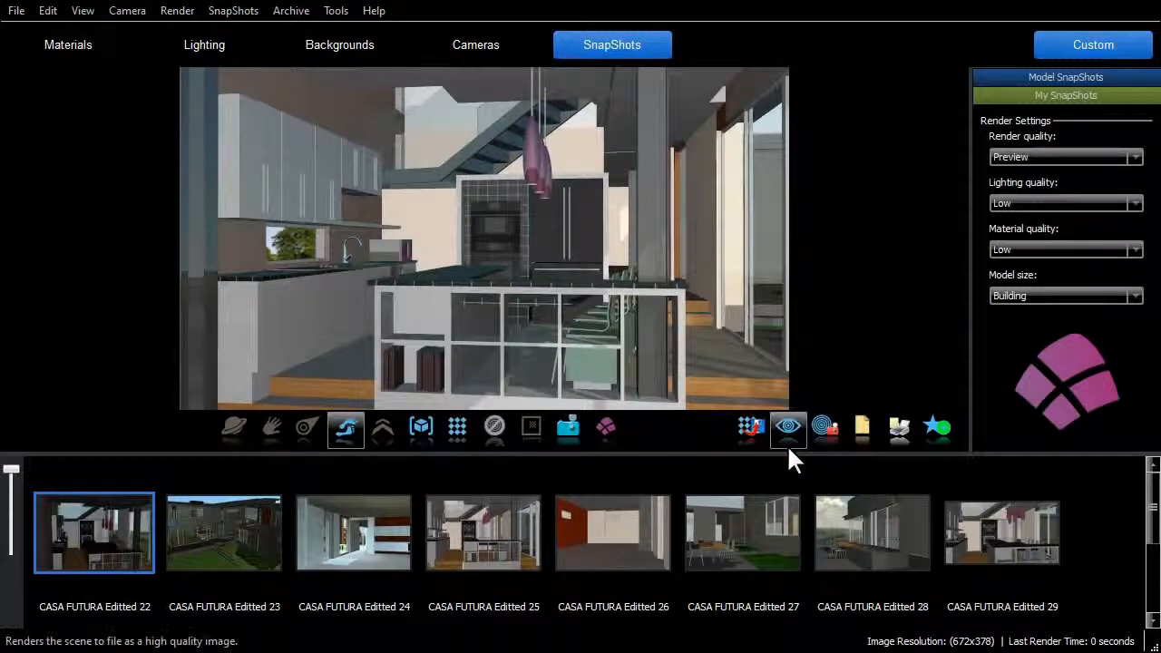
double_click(77, 546)
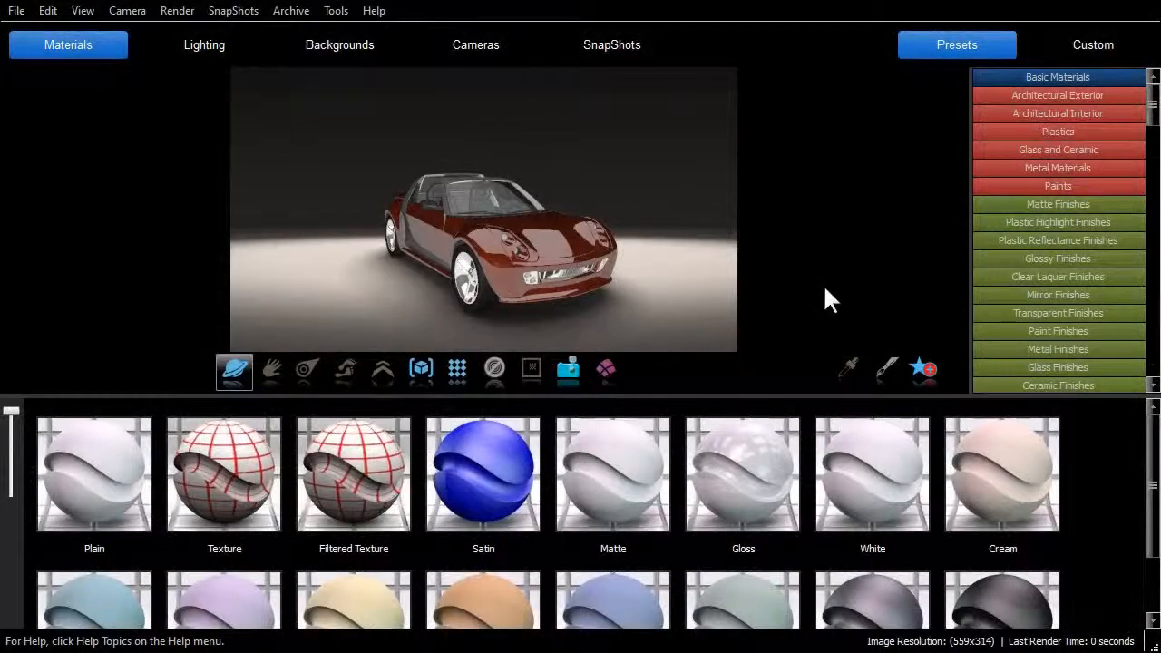
- Apply the Roadster7 SnapShot with its street setting to the car scene
left_click(609, 47)
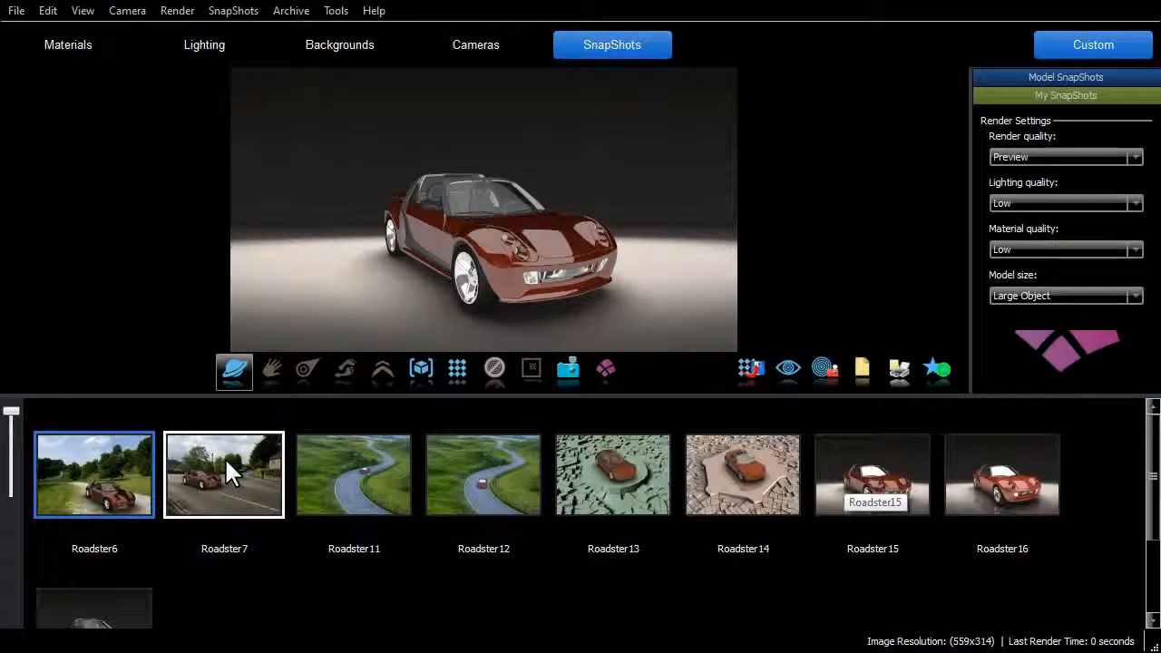
left_click_drag(227, 464, 490, 232)
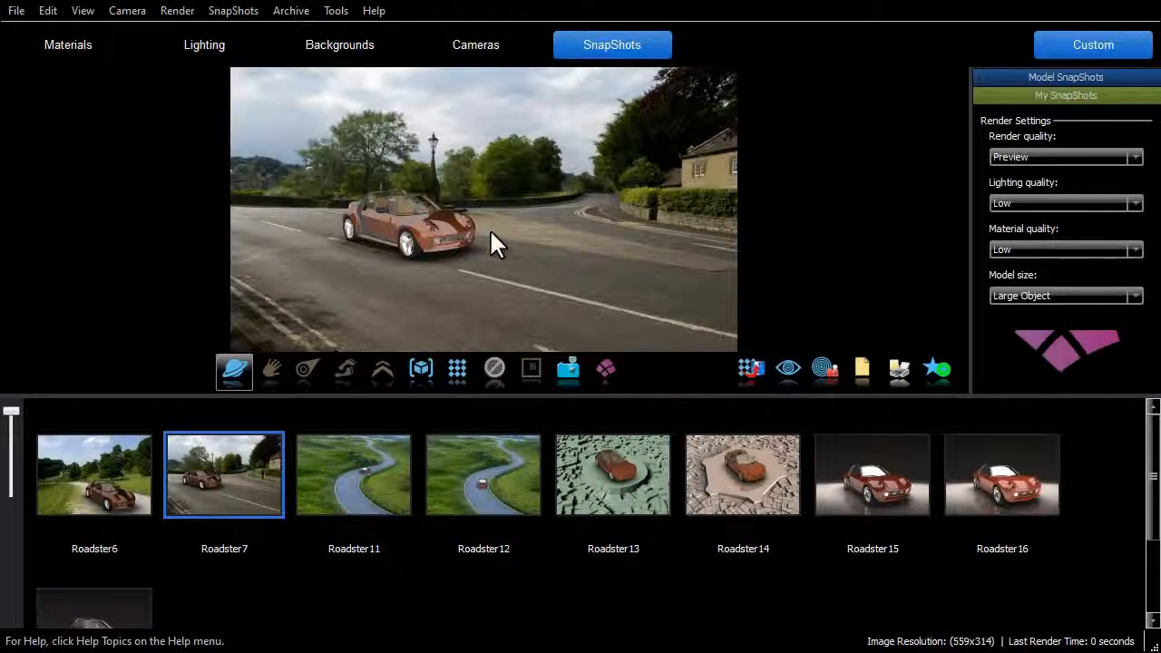
- Update the background of the Roadster15 SnapShot from the current scene and apply Roadster15 to the scene
right_click(834, 451)
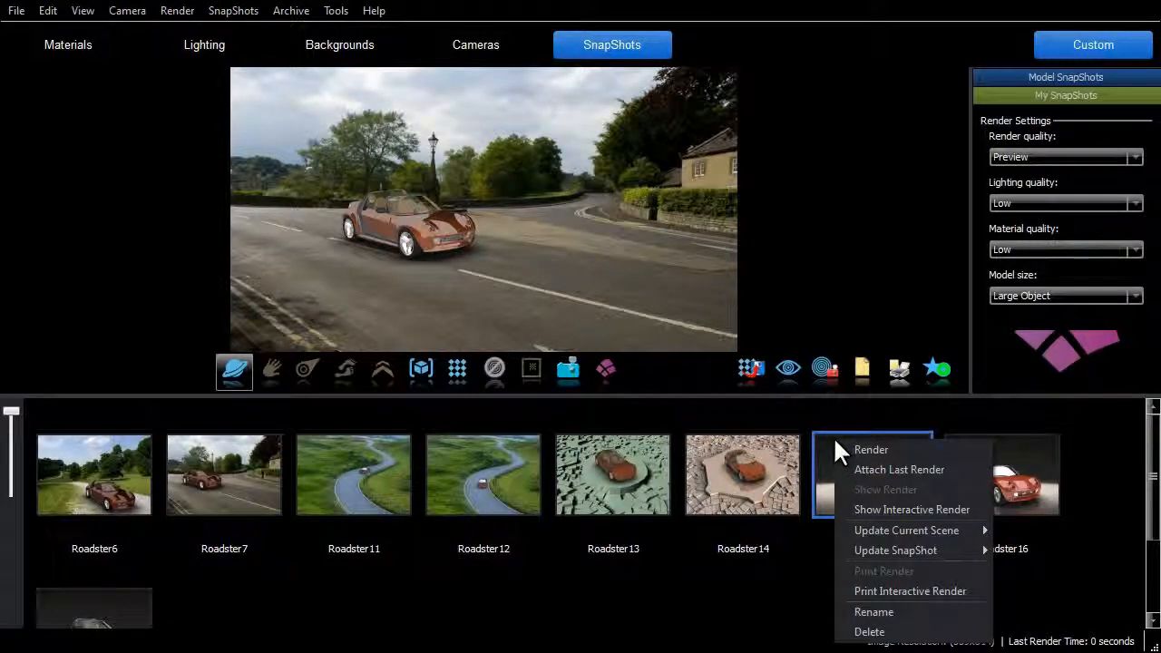
mouse_move(943, 552)
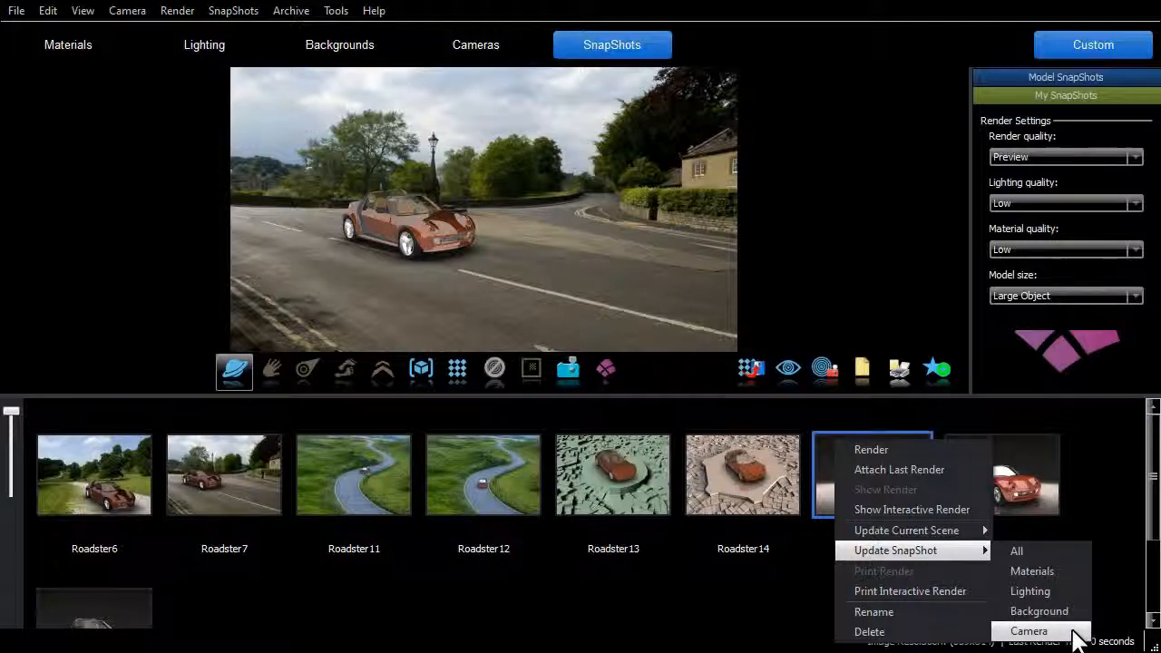
left_click(1070, 611)
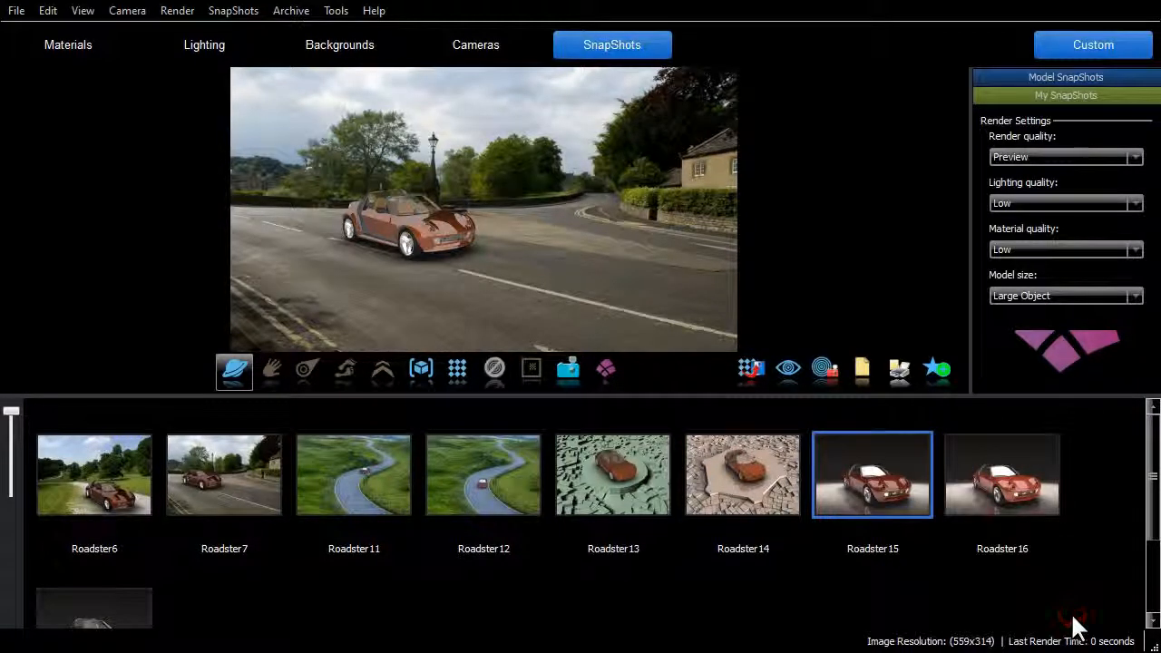
left_click_drag(884, 479, 565, 227)
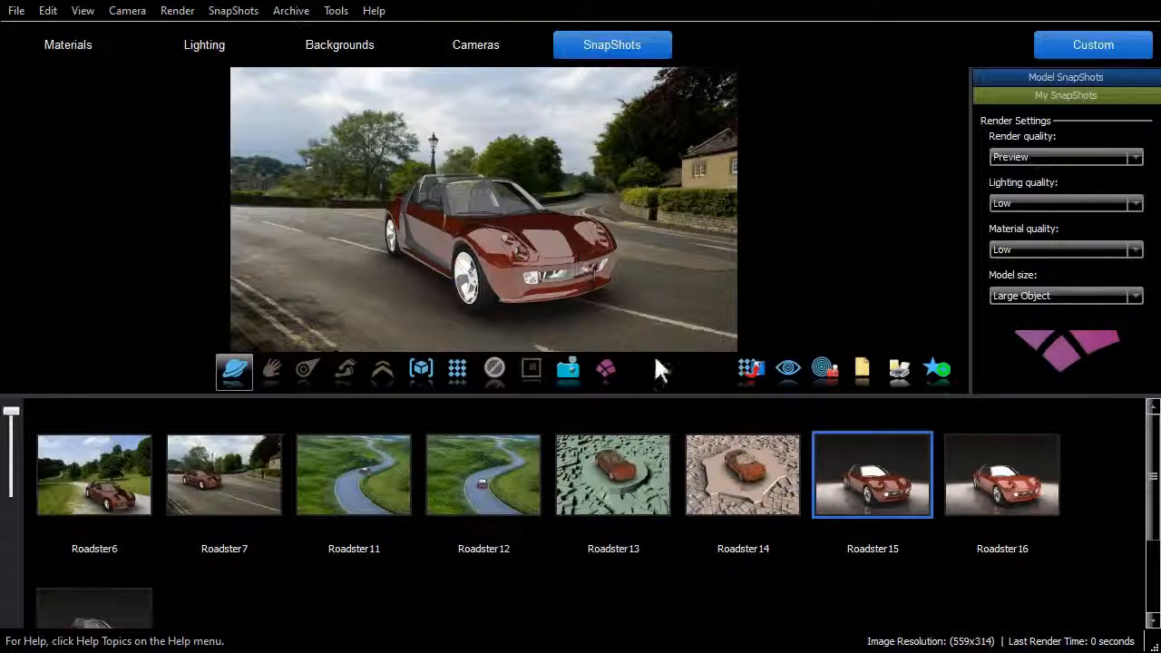
- Update only the current scene's background from the Roadster14 SnapShot
right_click(699, 437)
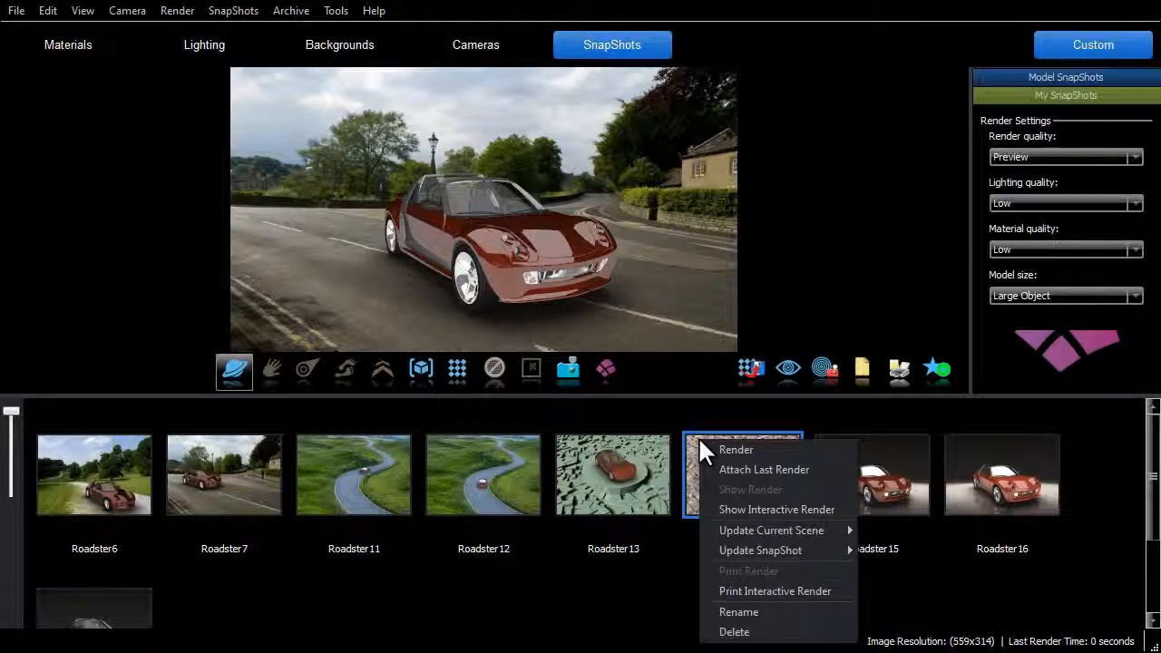
mouse_move(774, 527)
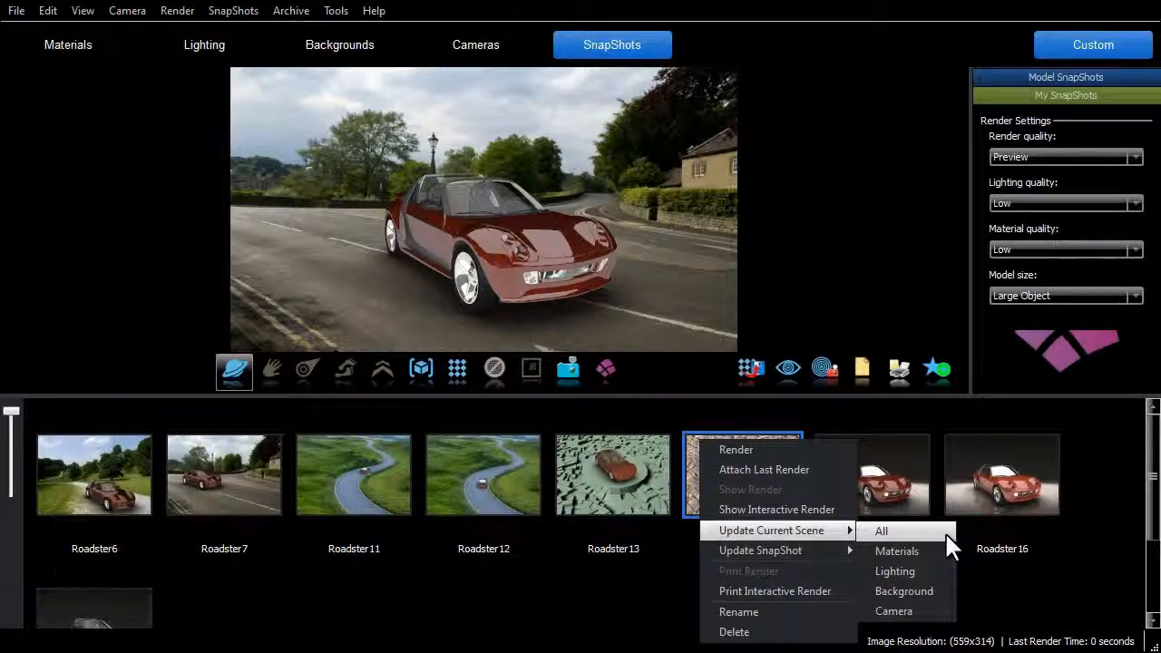
left_click(946, 594)
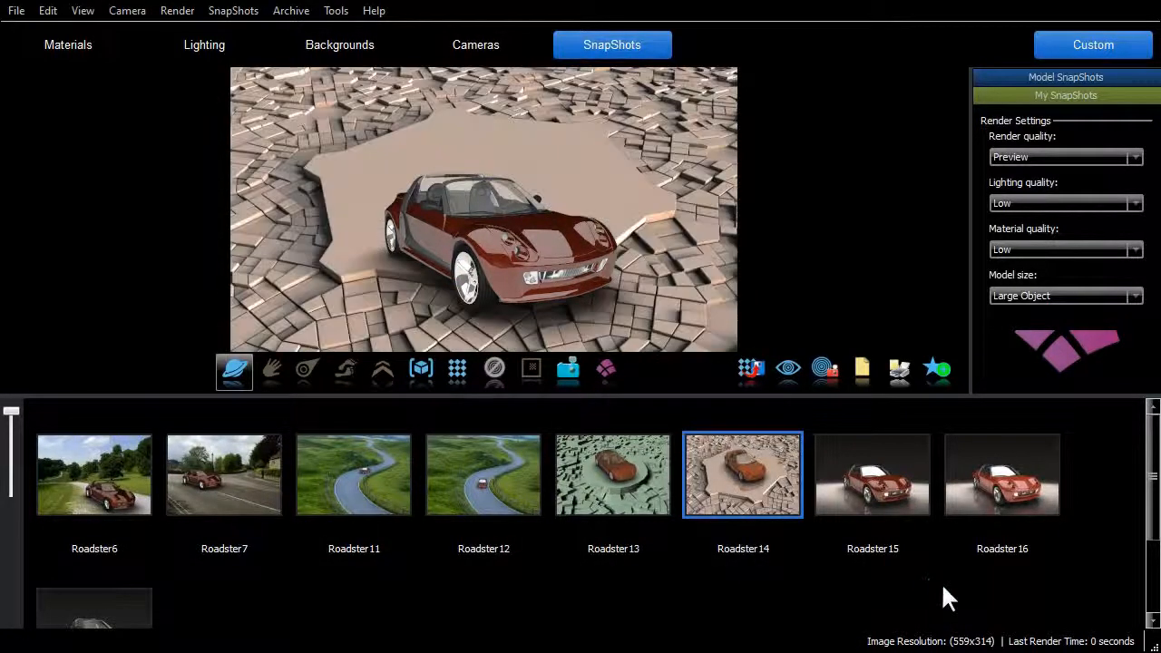
- Orbit and pan the camera to fit the car onto the flat platform in the stone-block background
left_click_drag(687, 339, 579, 240)
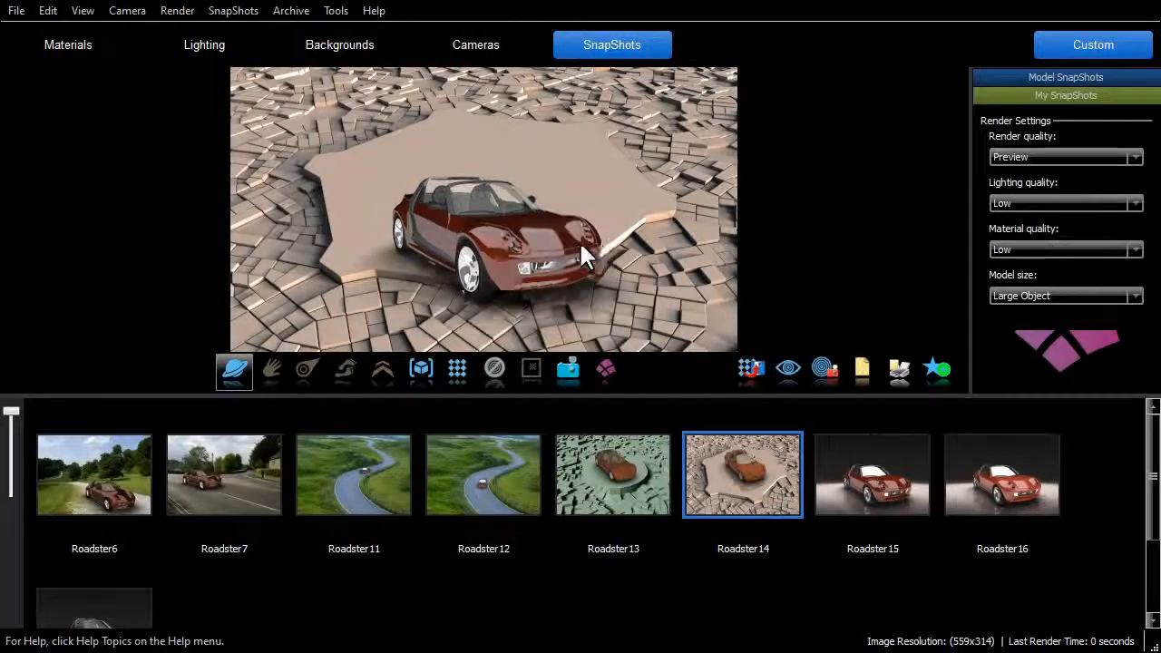
left_click(271, 369)
left_click_drag(534, 321, 494, 311)
left_click(234, 369)
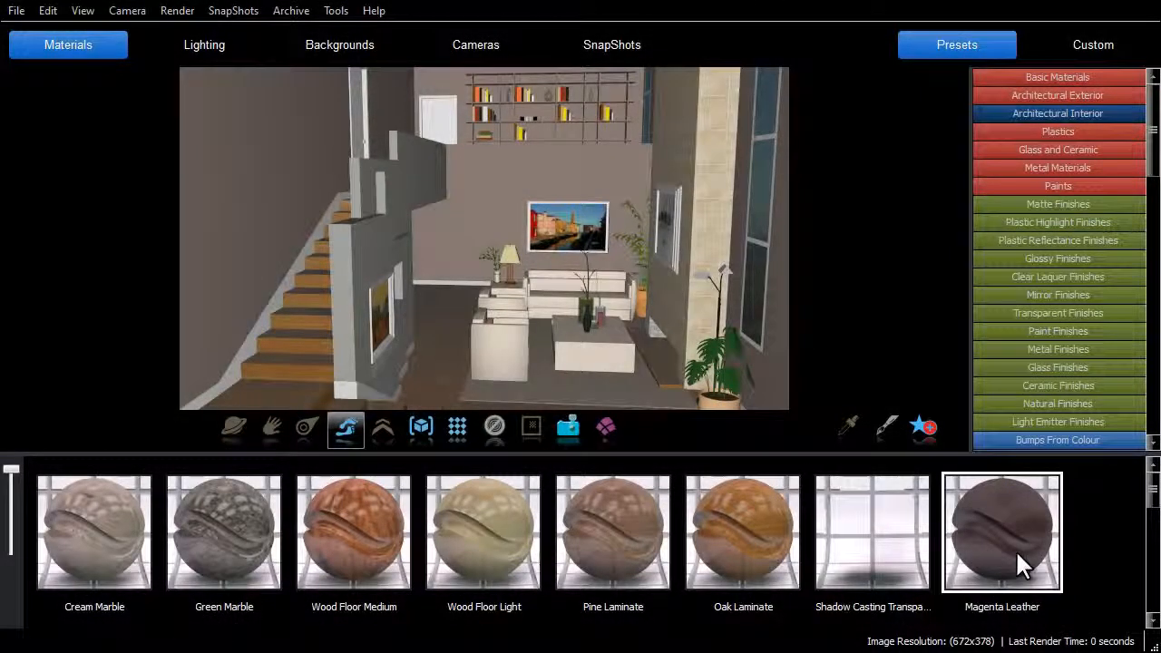
- Apply the Magenta Leather material and the Matte Brightness 5 finish to the living-room seating and table
left_click_drag(1015, 549, 509, 357)
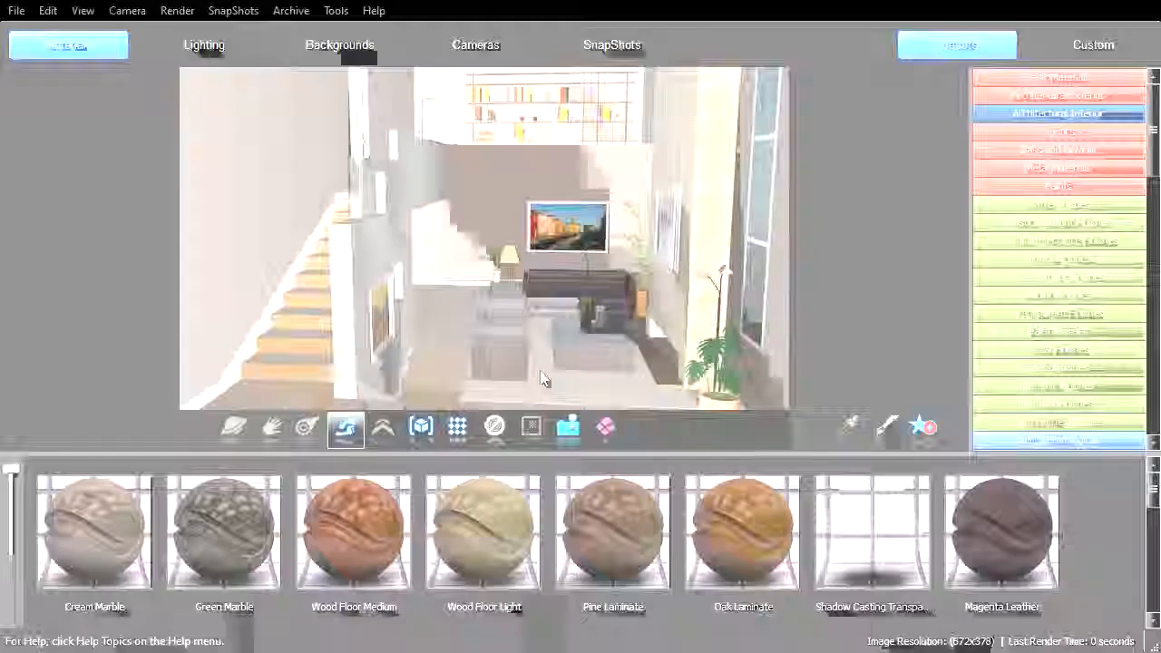
left_click(1048, 204)
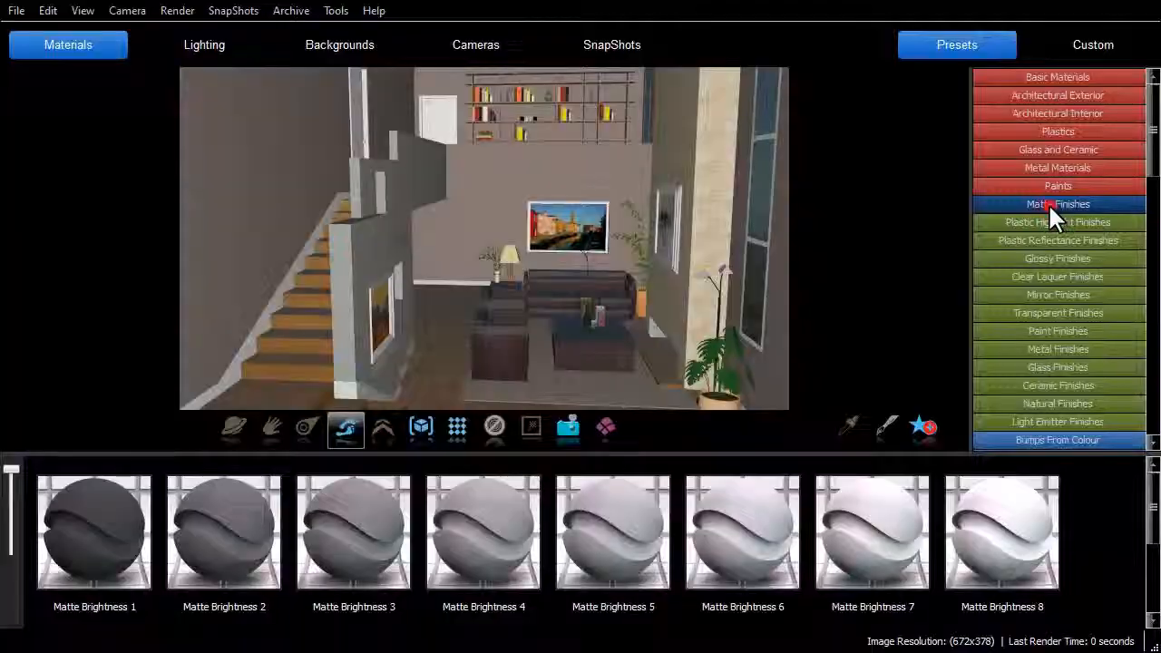
left_click_drag(626, 536, 504, 342)
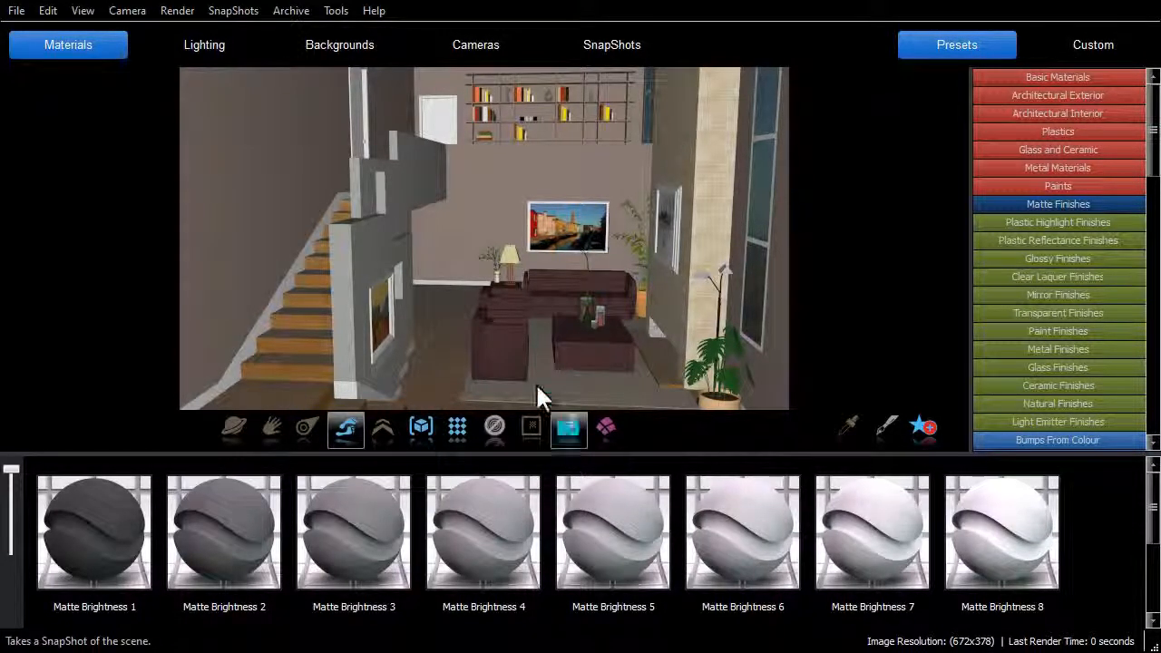
- Close Renditioner Pro, saving the changes, and return to the SketchUp model
left_click(1137, 2)
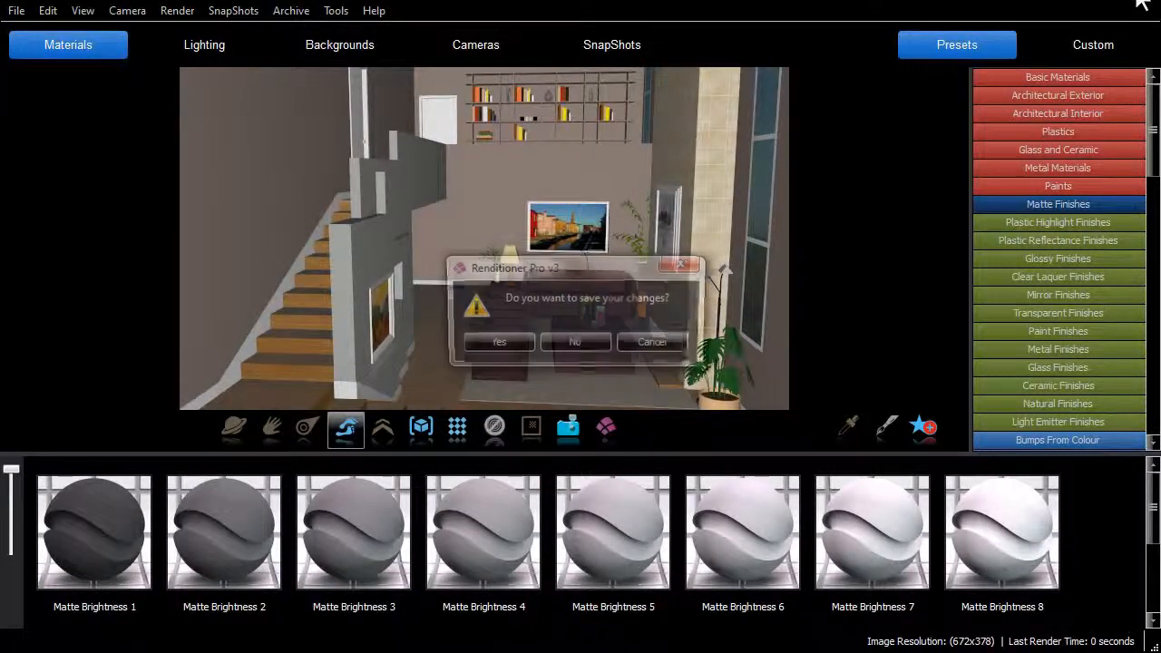
left_click(494, 343)
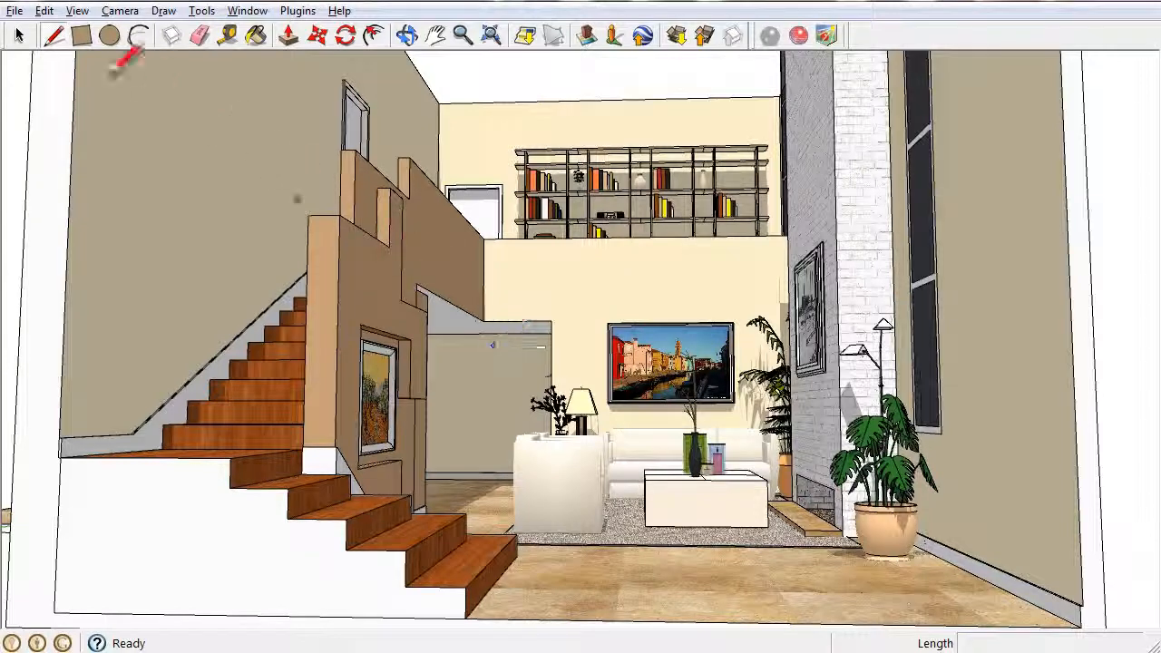
- Delete the armchairs, sofa, coffee table and bedside-style drawer cabinet from the living room
left_click(18, 34)
left_click(557, 500)
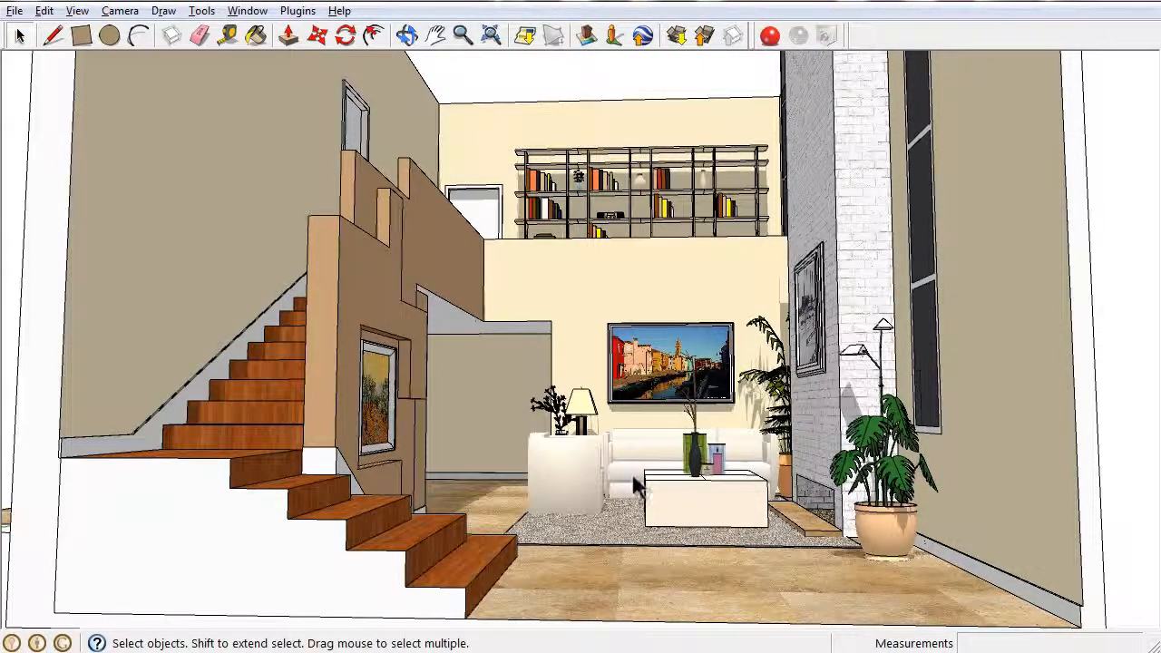
left_click(562, 479)
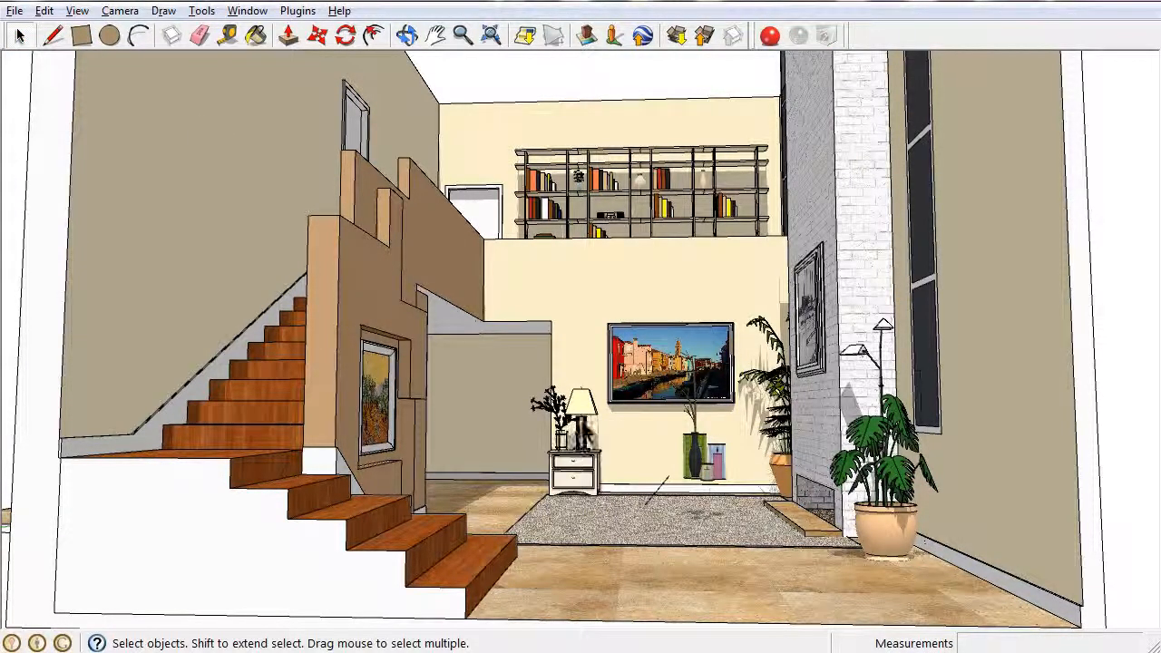
key("Delete")
left_click(655, 497)
key("Delete")
- Delete the leftover table lamp, small potted branches and group of decorative vases
left_click(580, 427)
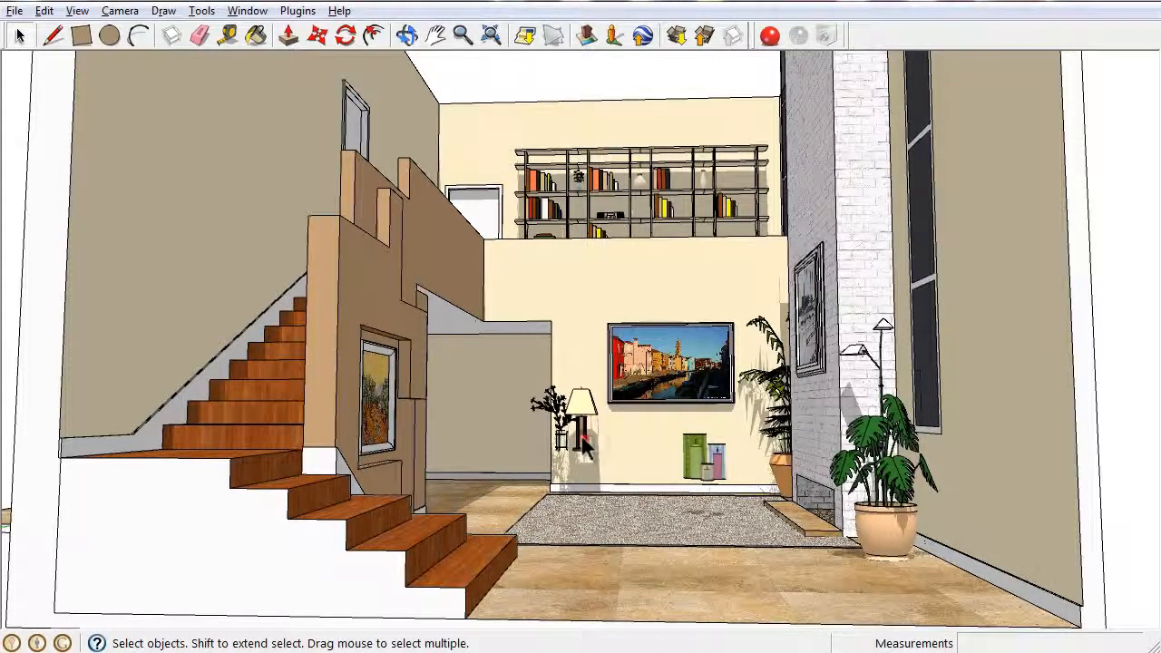
key("Delete")
left_click(550, 408)
key("Delete")
left_click(700, 458)
key("Delete")
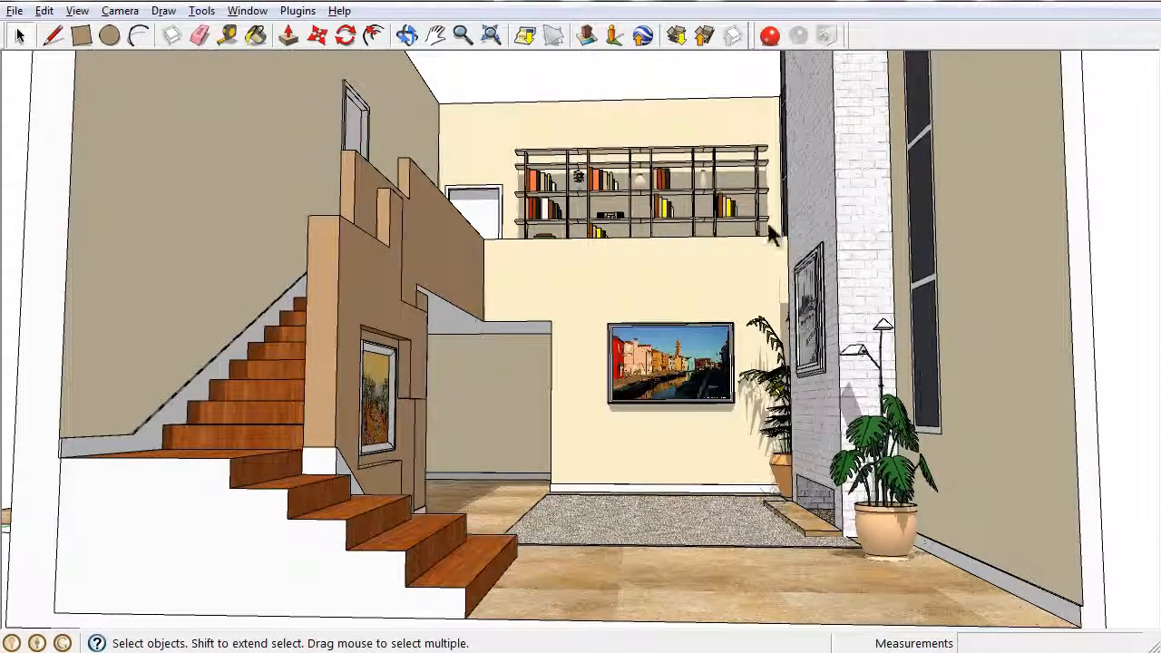
- Launch Renditioner Pro for the emptied living room with the Architectural model style and render the scene
left_click(769, 36)
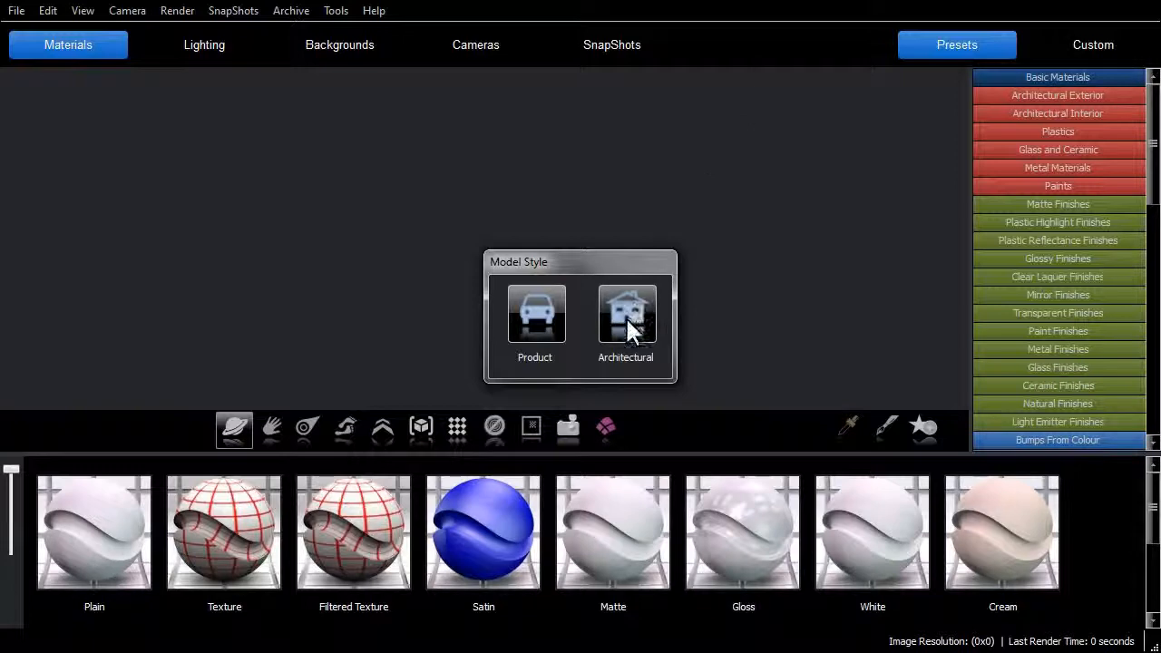
left_click(627, 319)
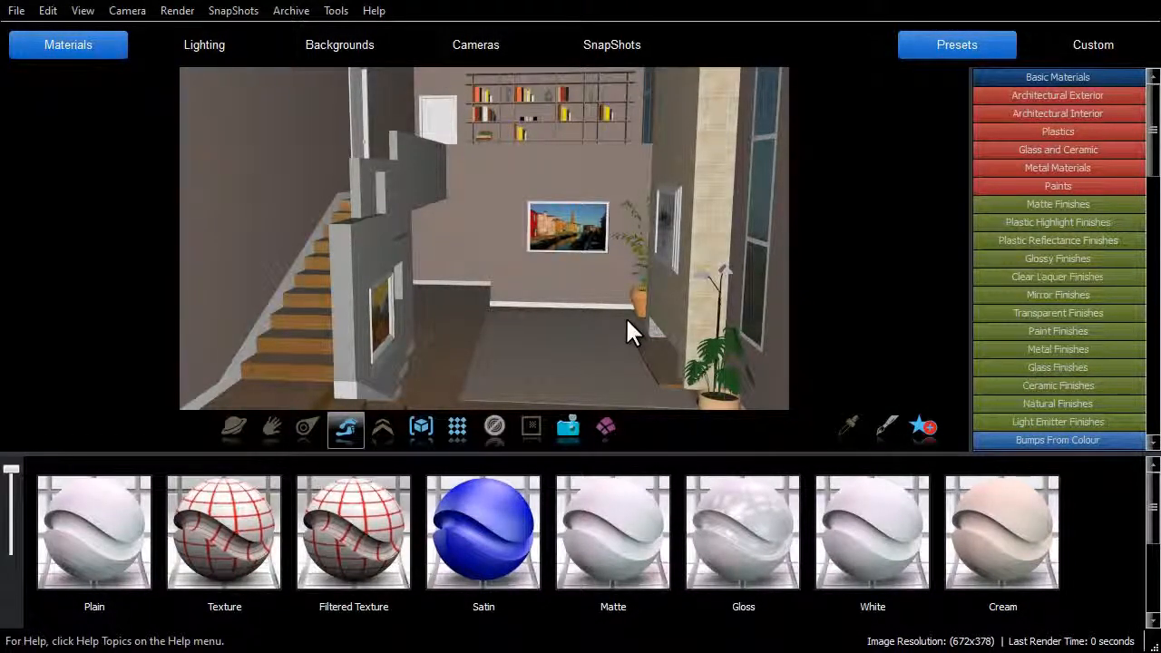
left_click(456, 428)
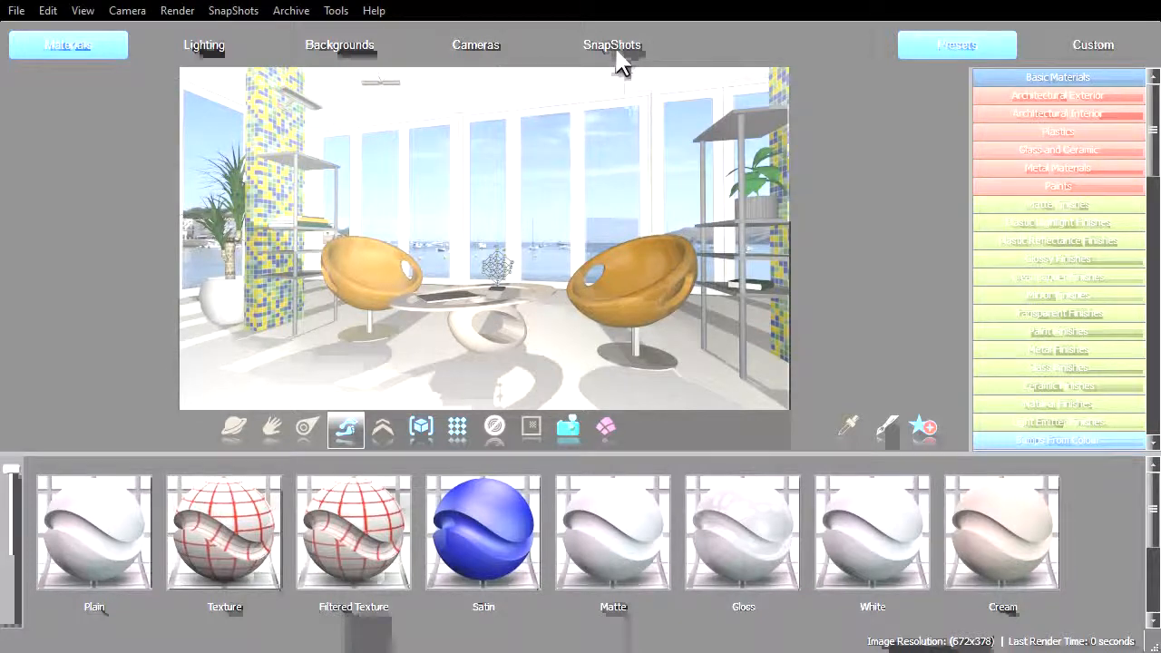
- Apply model snapshot 2 to the view of the orange chairs and add it to the My SnapShots archive as Living Room
left_click(614, 46)
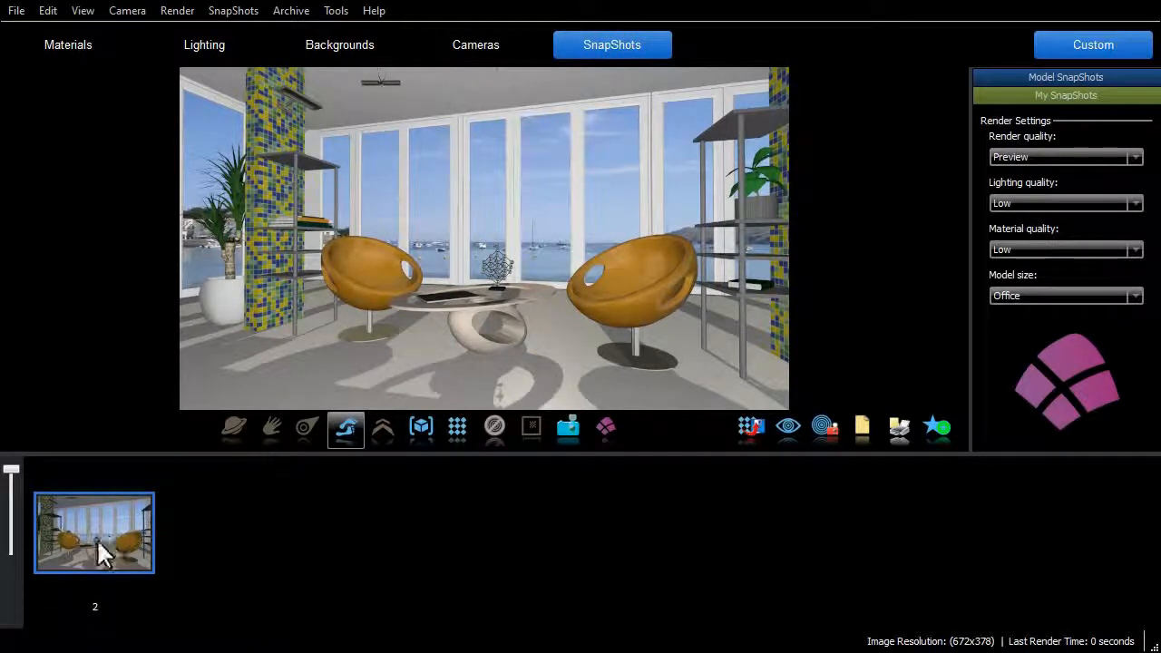
left_click_drag(96, 538, 490, 279)
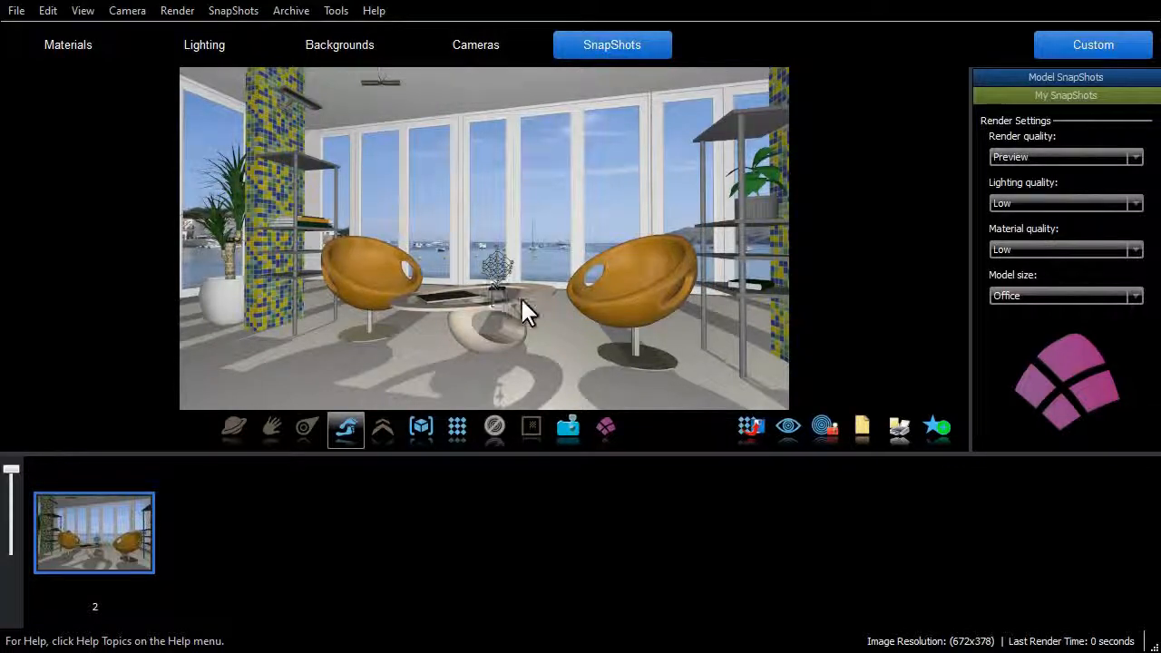
left_click(932, 443)
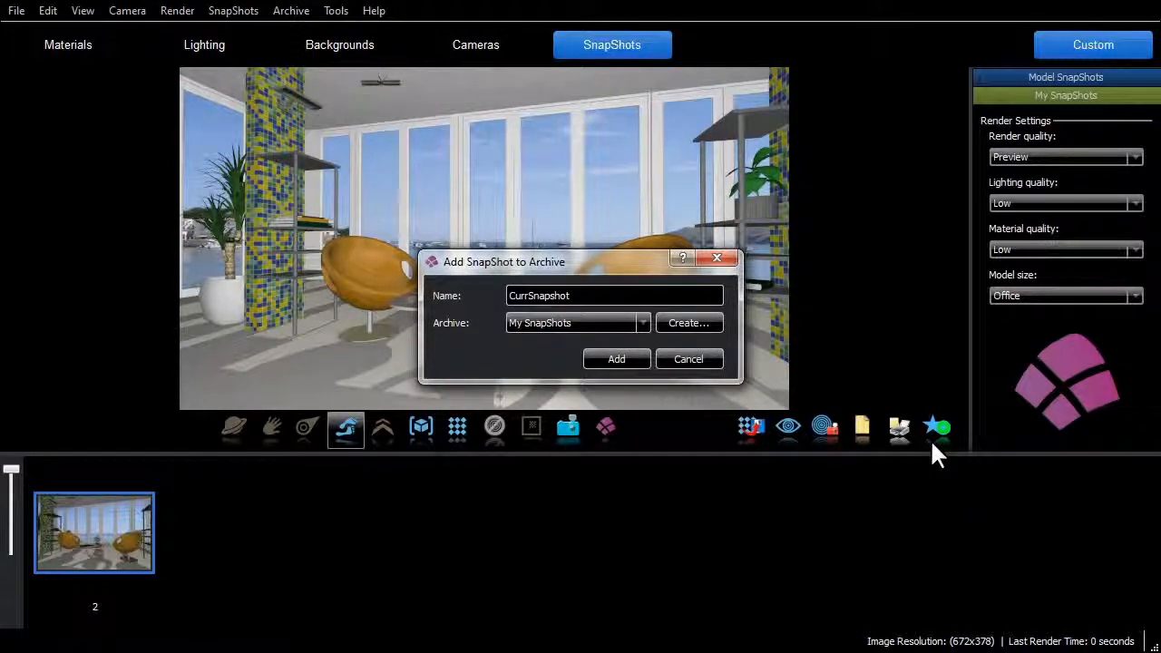
double_click(608, 292)
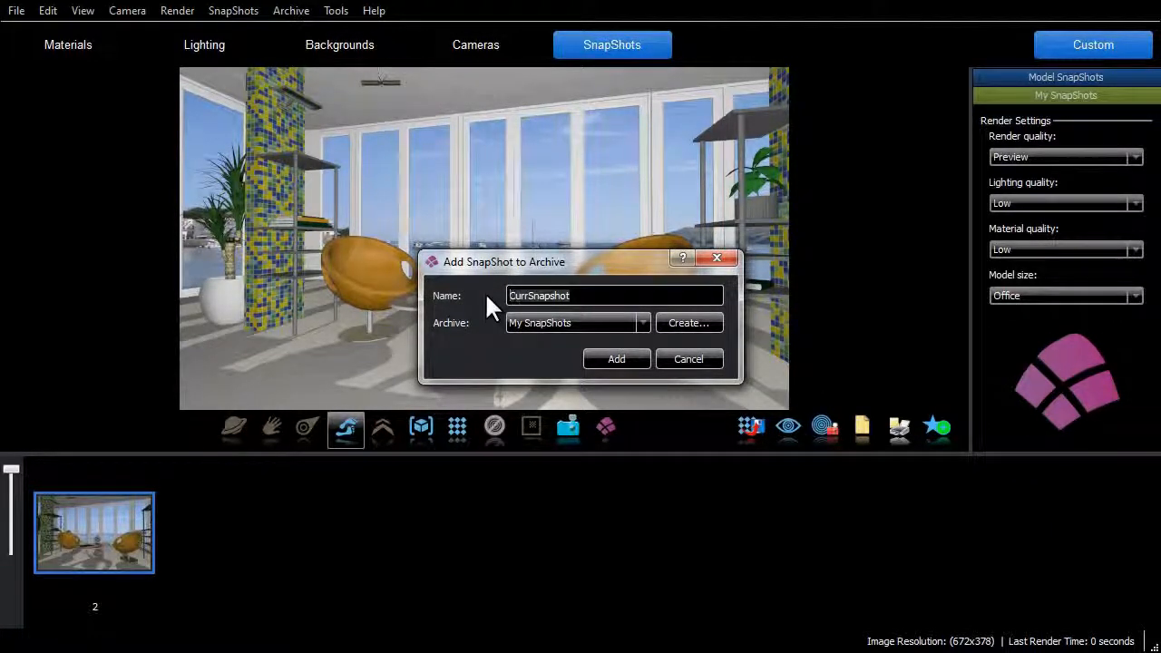
type("Living Room")
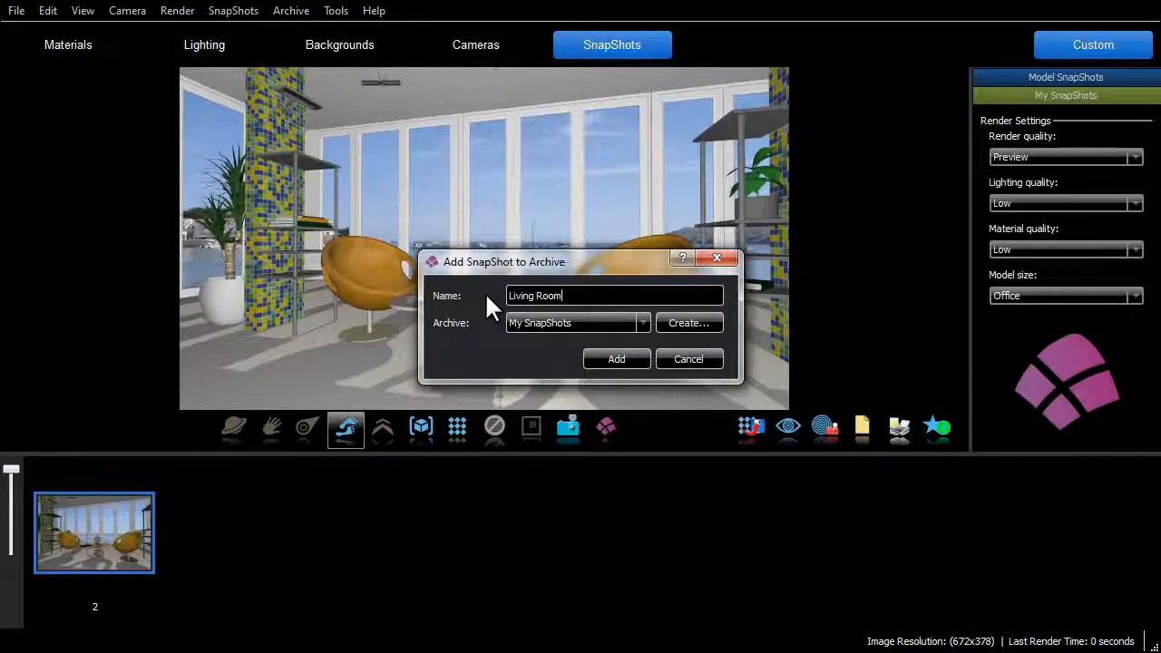
left_click(645, 322)
left_click(645, 321)
left_click(627, 360)
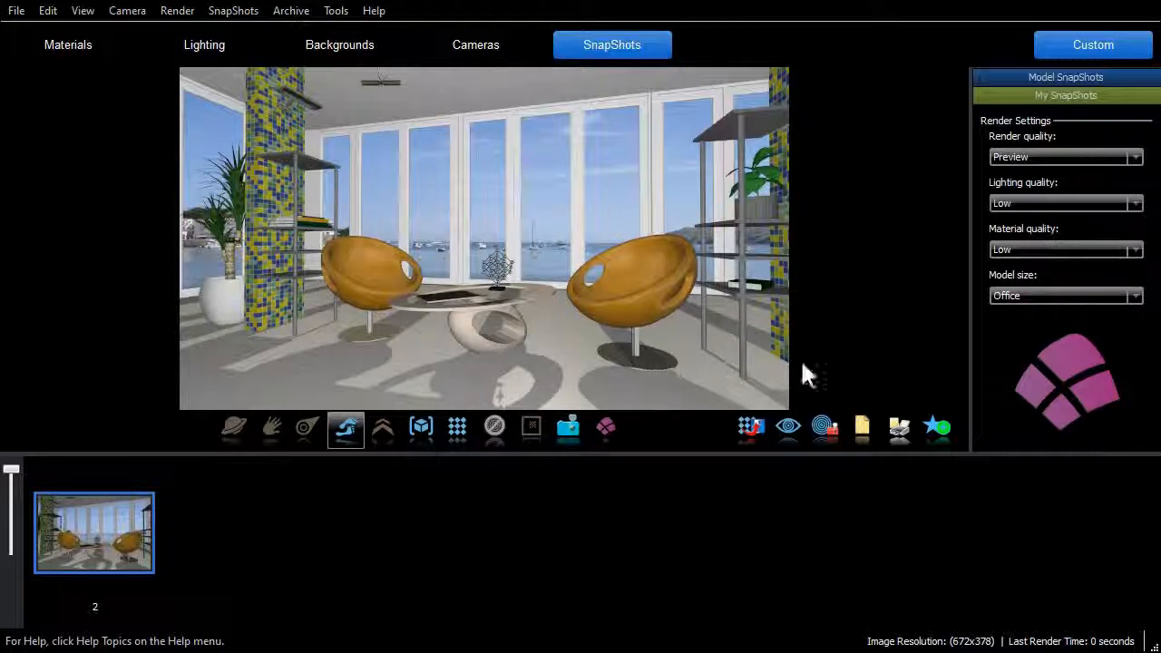
- Export the My SnapShots archive to the Desktop as My SnapShots.lwz
left_click(1081, 99)
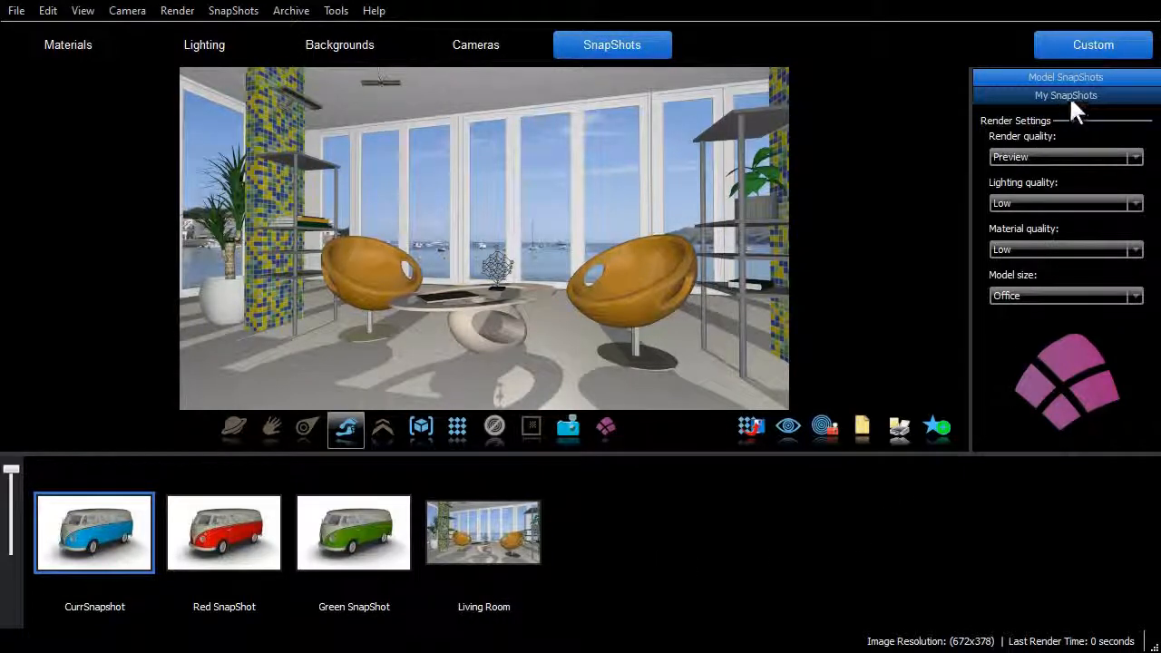
right_click(1000, 95)
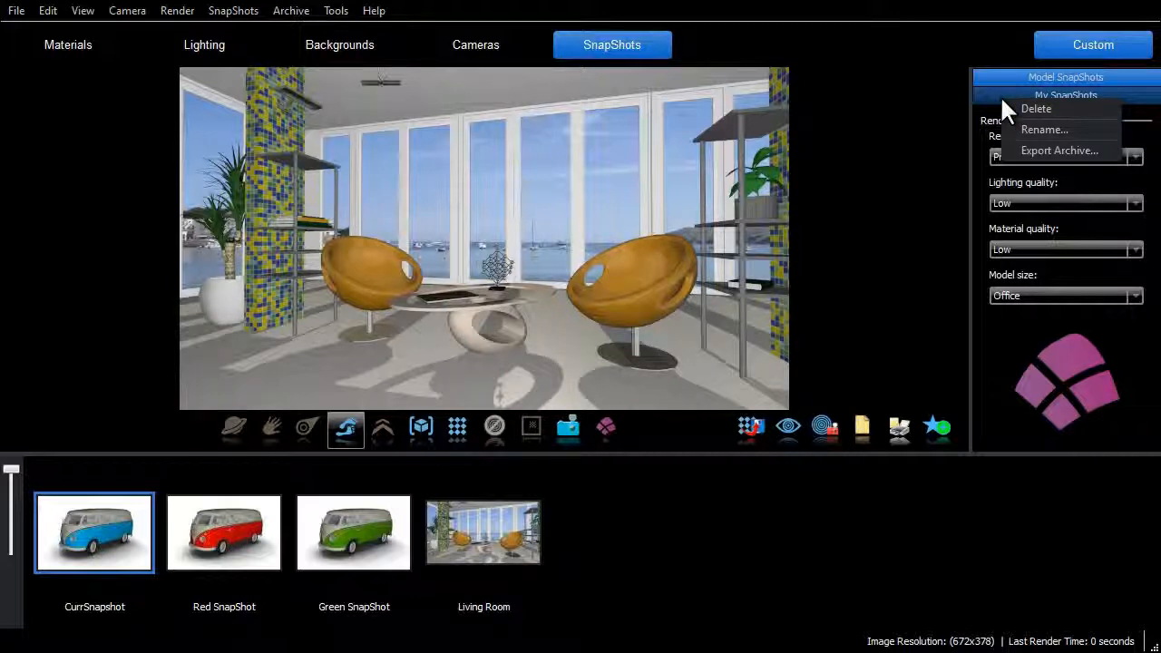
left_click(1048, 150)
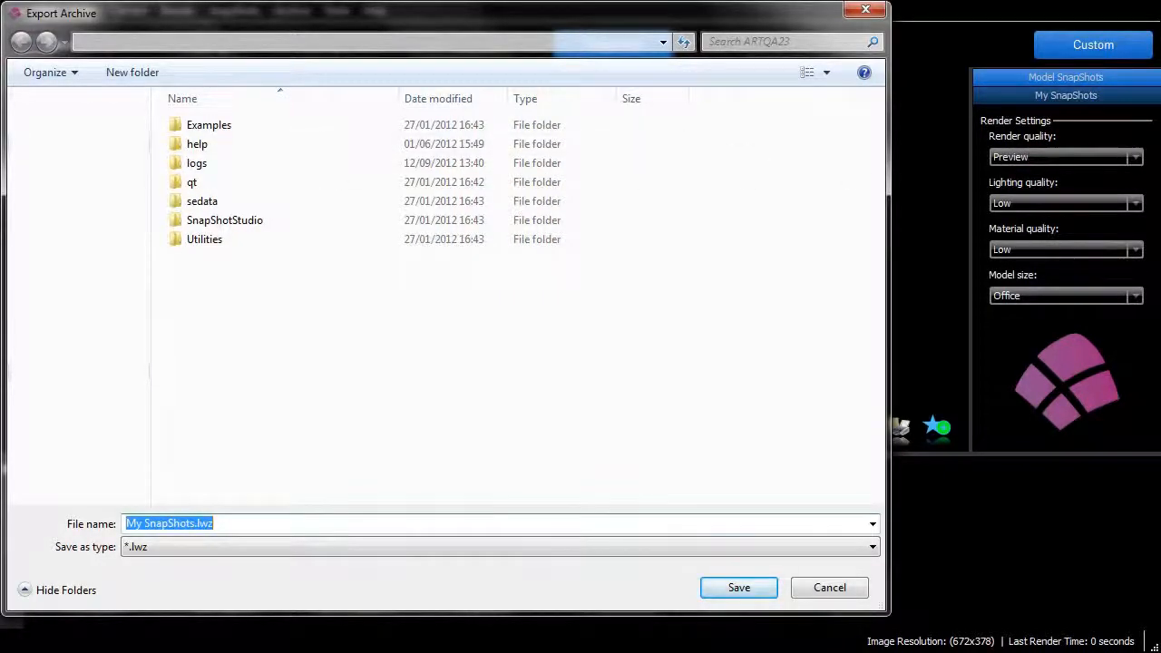
left_click(66, 142)
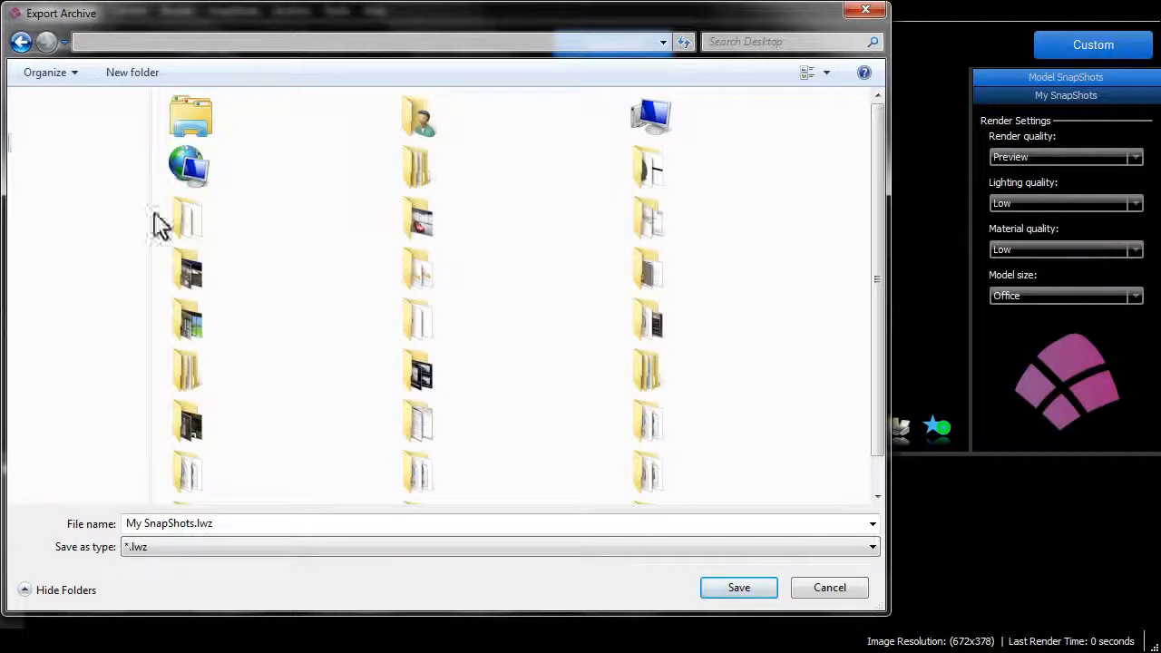
left_click(739, 594)
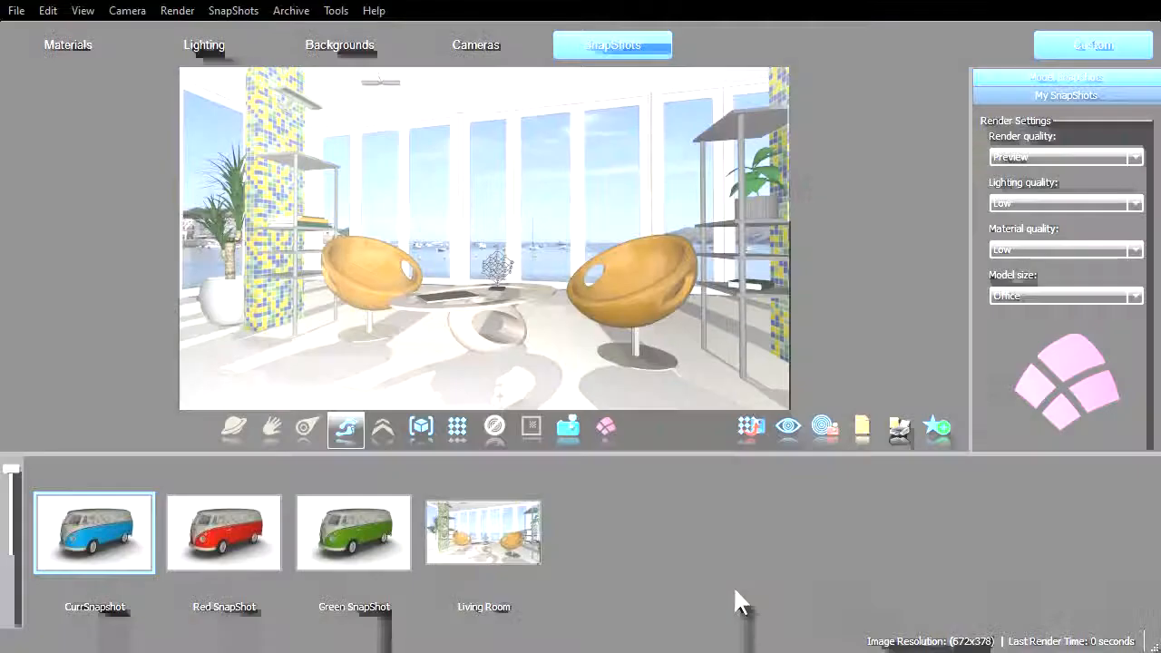